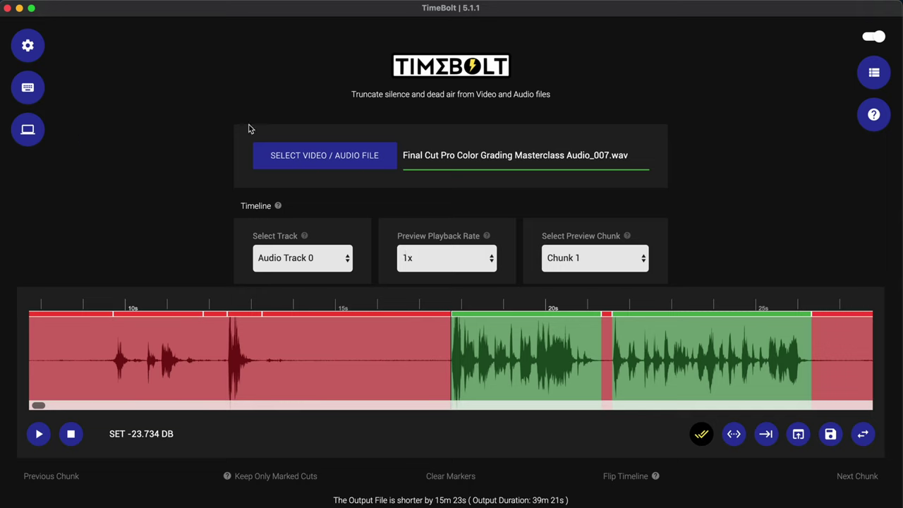
Mark the two consecutive kept segments between about 18 s and 26 s for removal.
key("o")
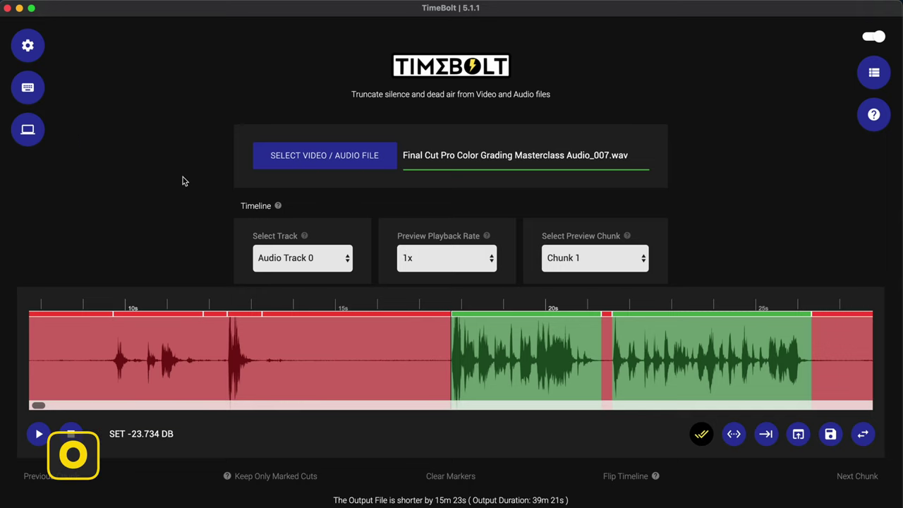
key("o")
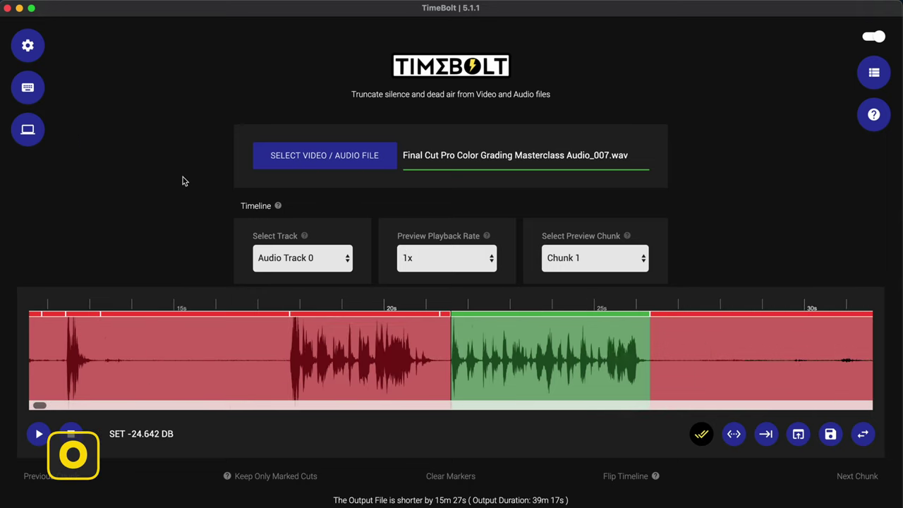
Play the audio preview at increased speed from about 32 s, pause at about 41.5 s and split the segment there.
key("j")
key("k")
key("l")
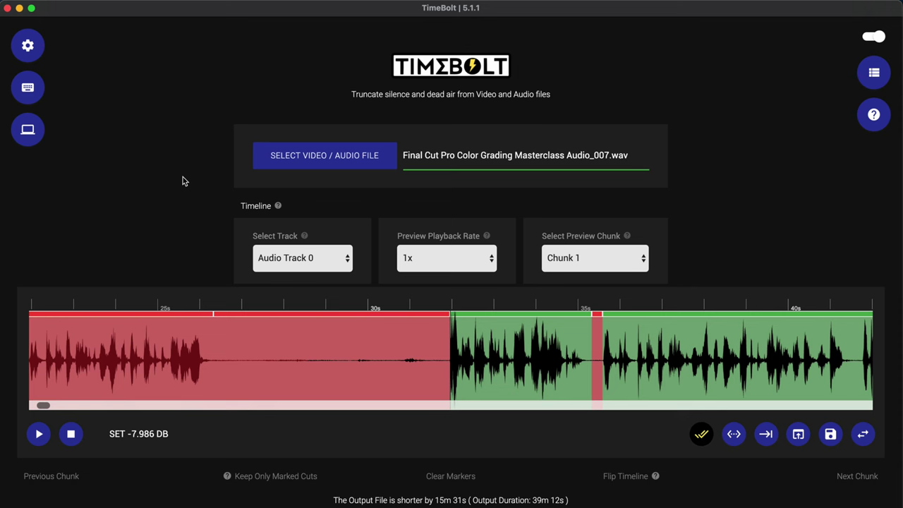
key("l")
key("l")
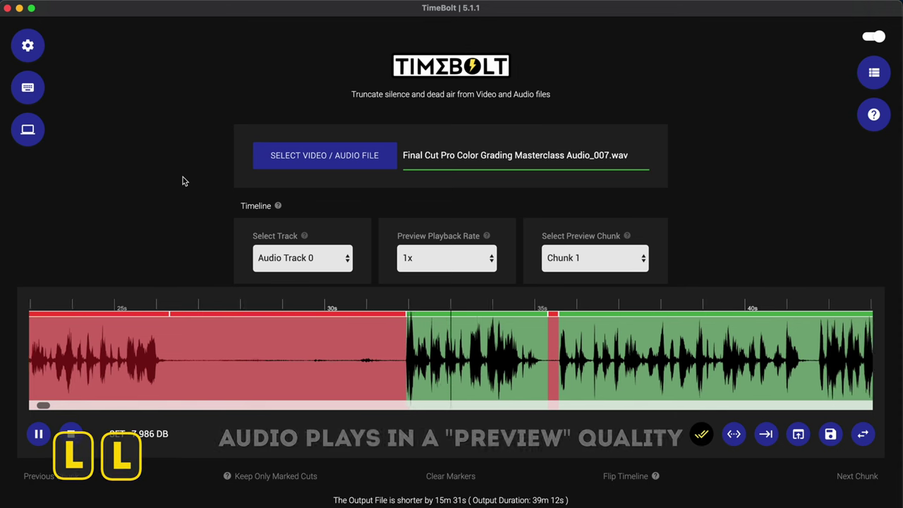
key("Up")
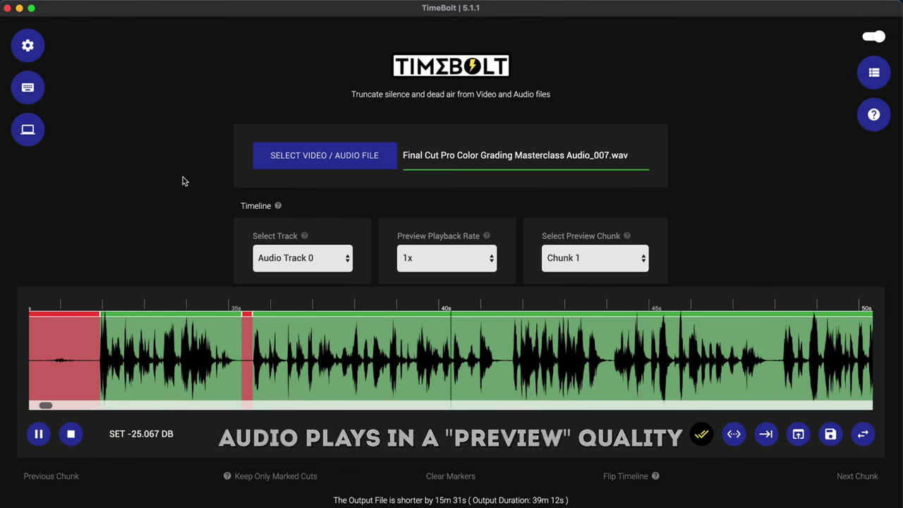
key("k")
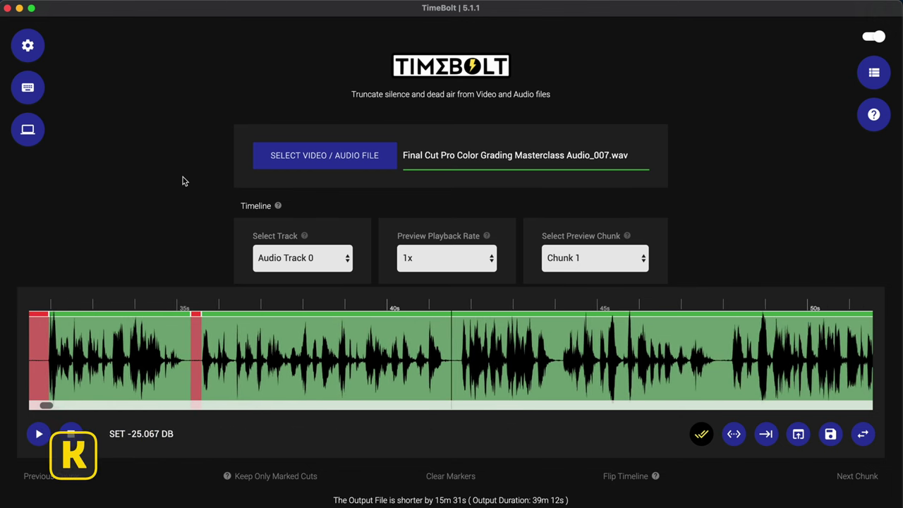
key("s")
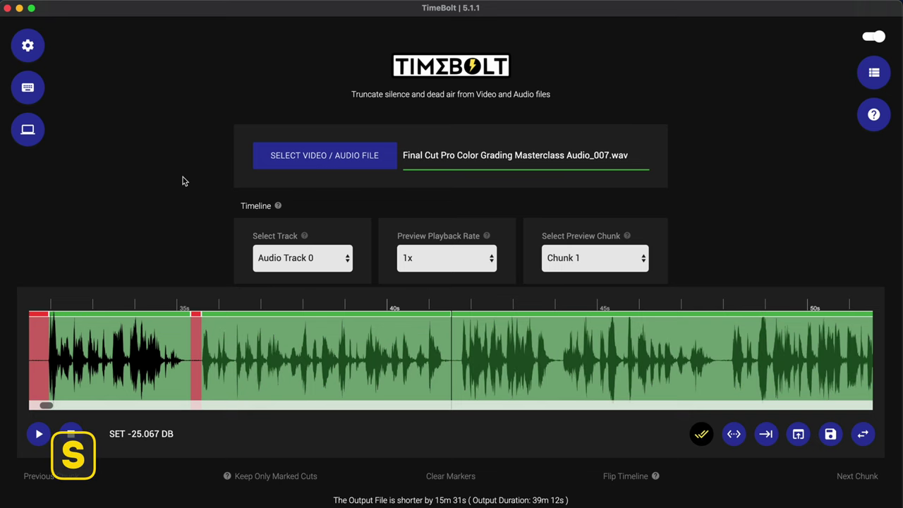
Preview a little past the split, then mark the segment after it and the following one for removal, up to about 1:09.
key("l")
key("k")
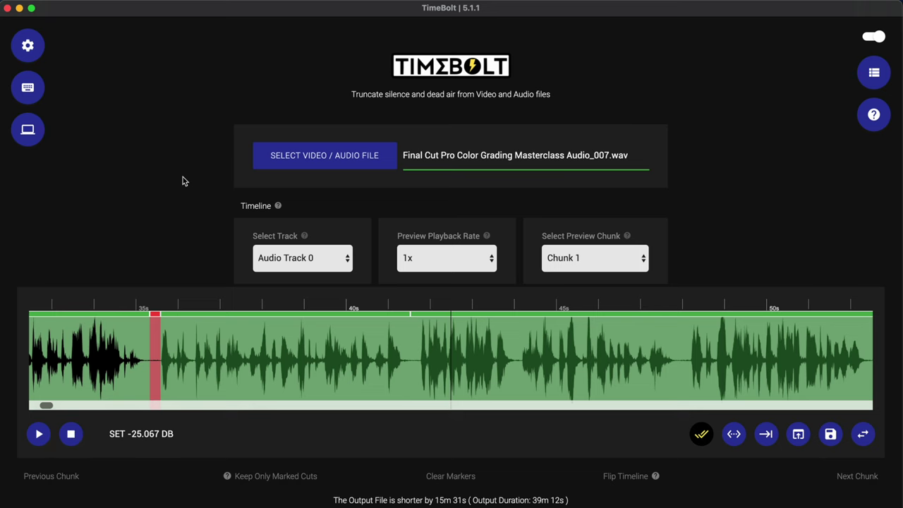
key("o")
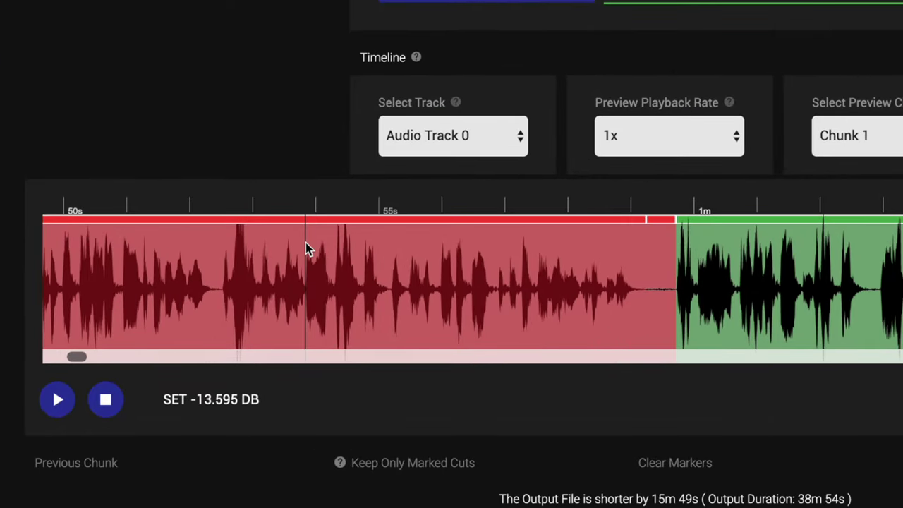
key("o")
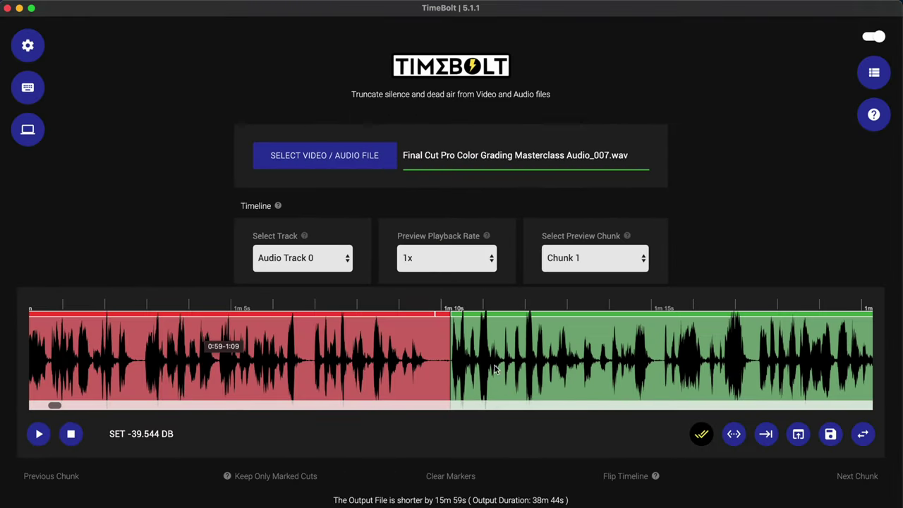
Enable FastForward Silences in the rendering enhancements.
scroll(635, 375, "down", 5)
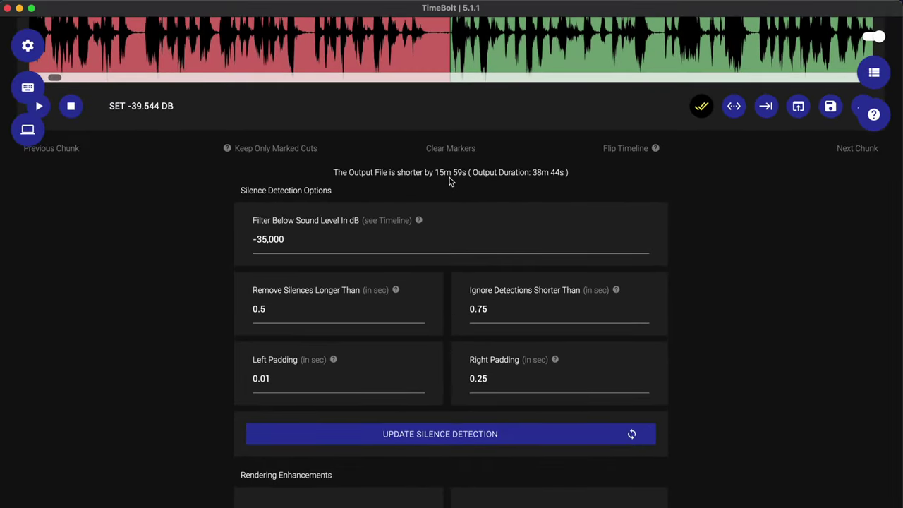
scroll(450, 183, "down", 5)
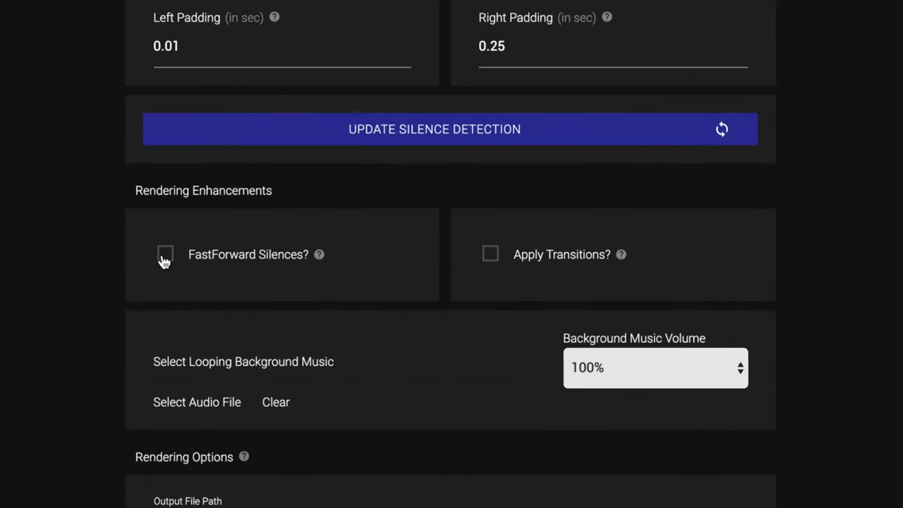
left_click(261, 332)
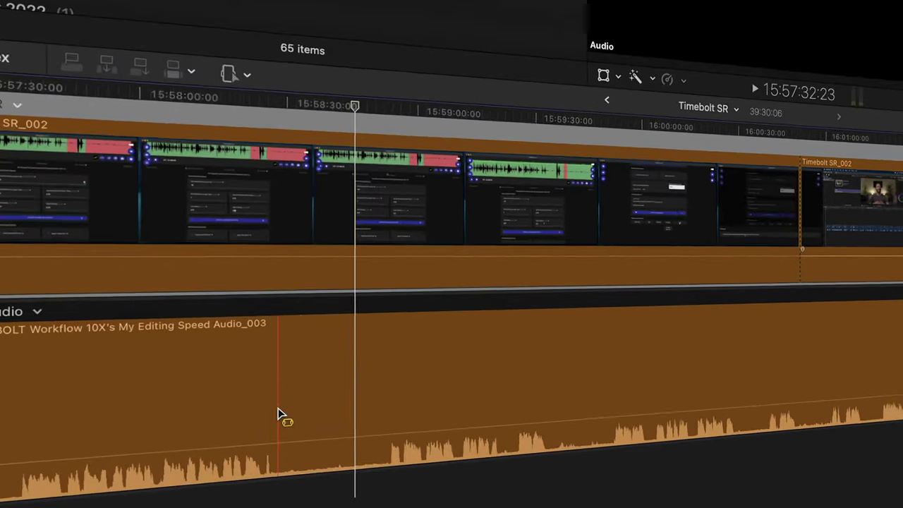
In Final Cut Pro, select the silent gaps in the Timebolt SR timeline's audio clip as ranges, one after another.
left_click_drag(198, 446, 278, 441)
left_click_drag(516, 367, 650, 357)
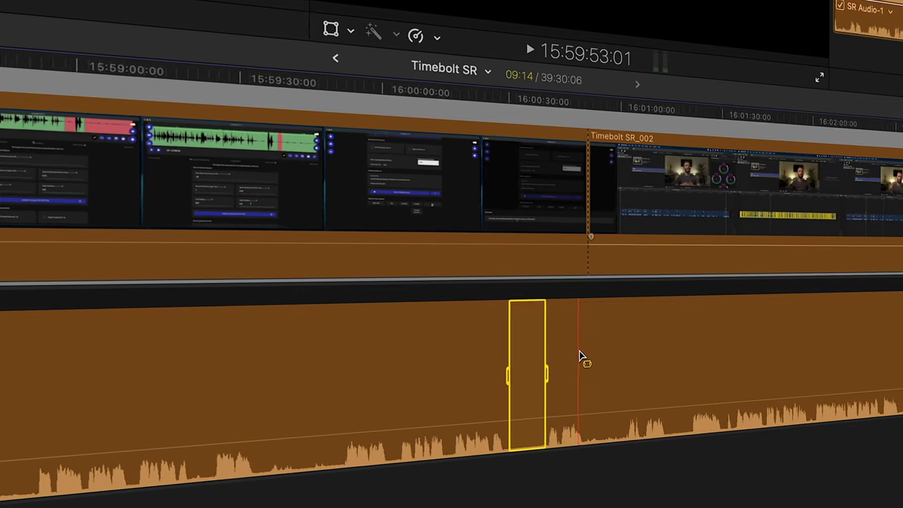
left_click_drag(556, 352, 596, 350)
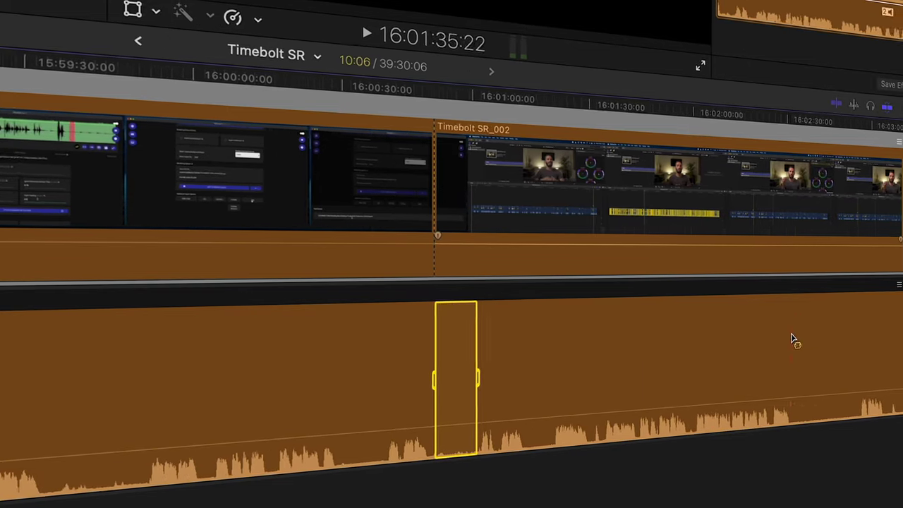
left_click_drag(793, 341, 826, 339)
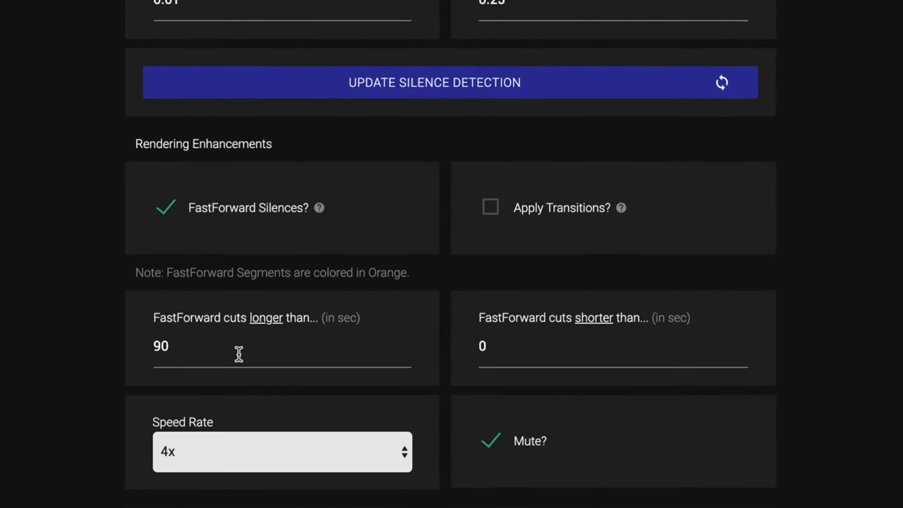
Set FastForward to apply to cuts longer than 2 seconds at 4x speed with Mute on, and check the timeline.
scroll(239, 354, "down", 2)
left_click(258, 379)
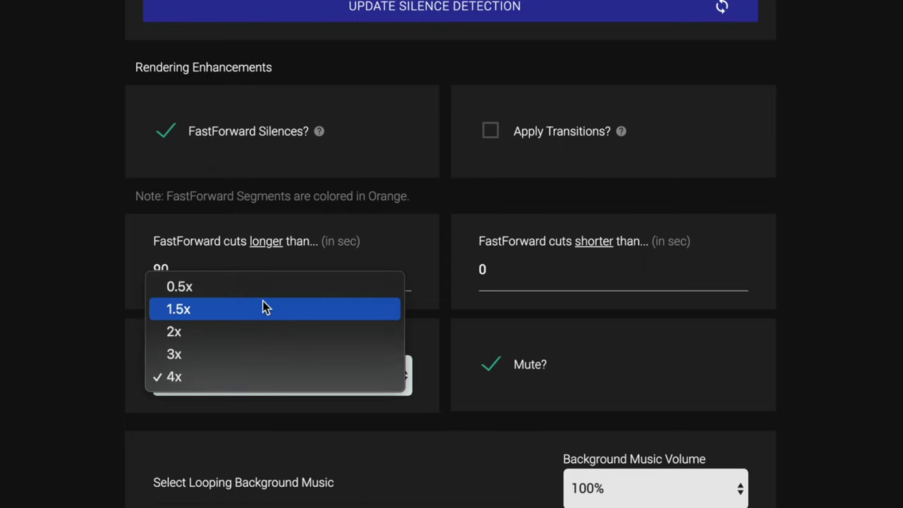
left_click(255, 381)
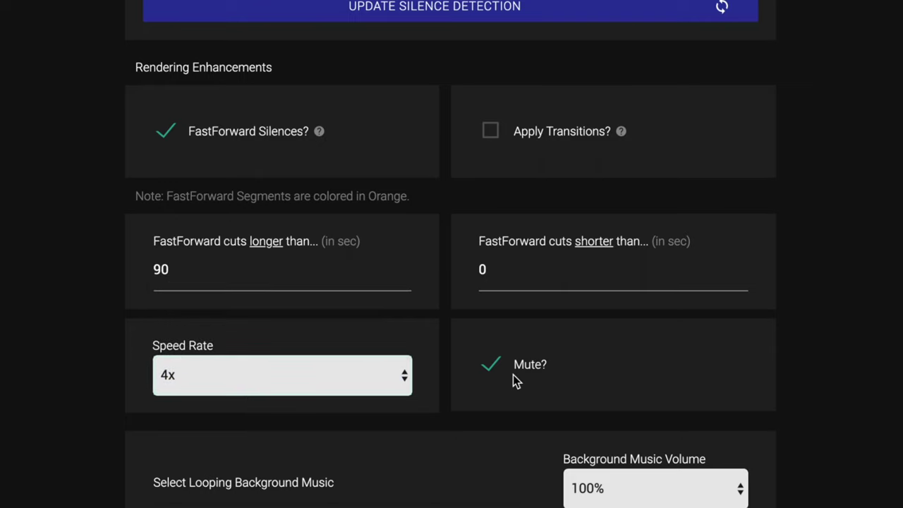
left_click(491, 365)
left_click(491, 367)
left_click_drag(179, 269, 140, 270)
type("2")
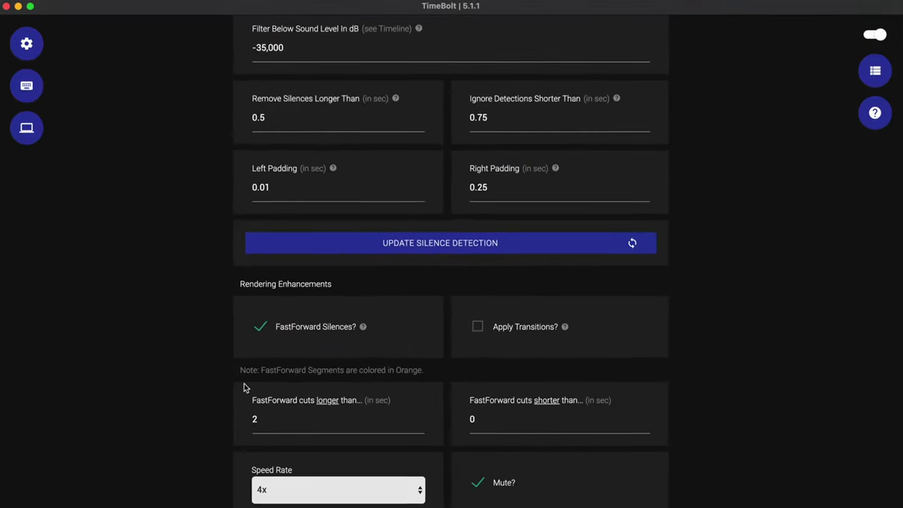
scroll(243, 387, "up", 10)
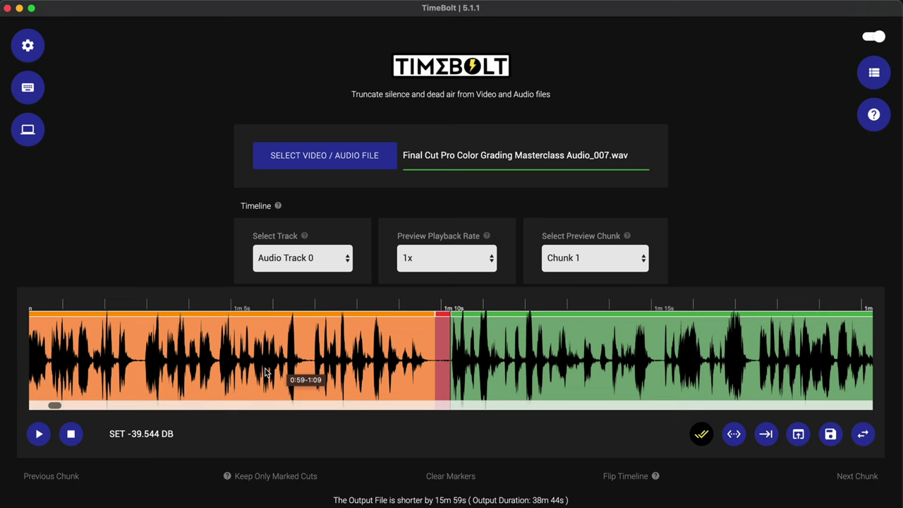
Apply transitions instead of fast-forwarding, using Cross-fade with a duration of 0.1 seconds.
scroll(266, 373, "down", 15)
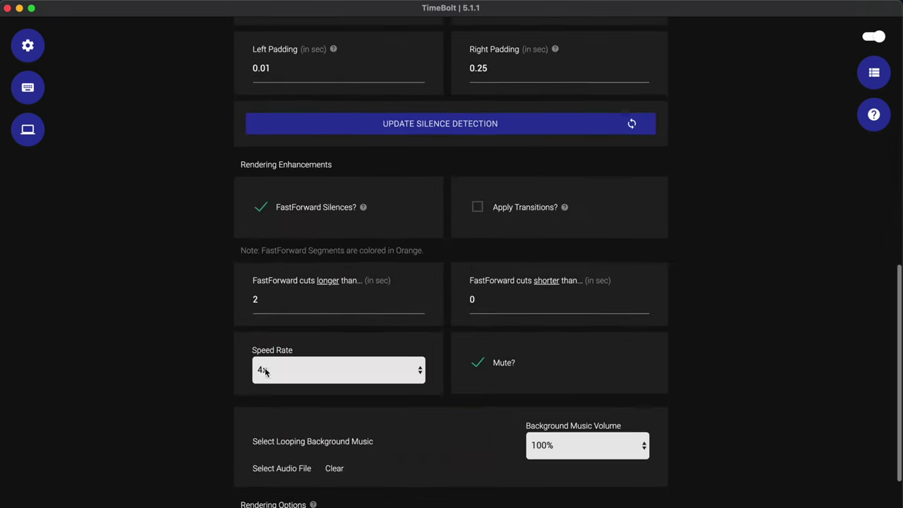
left_click(480, 209)
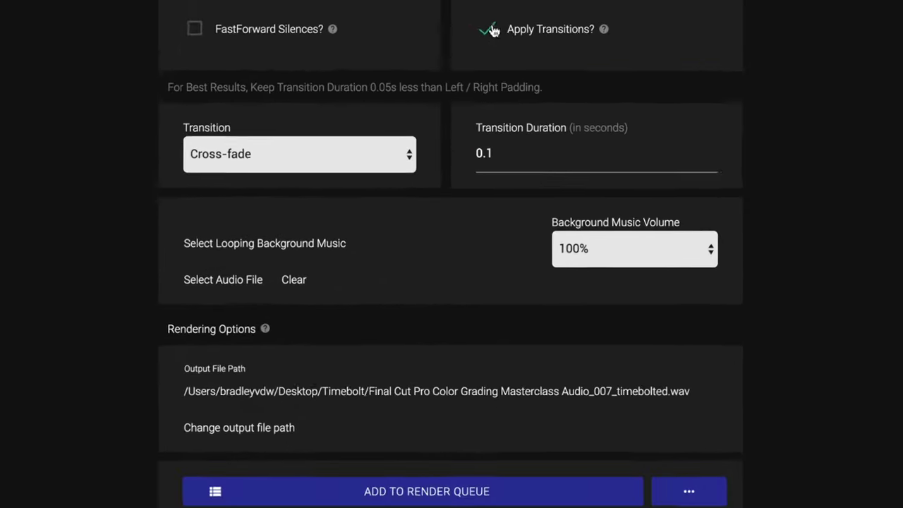
left_click(264, 148)
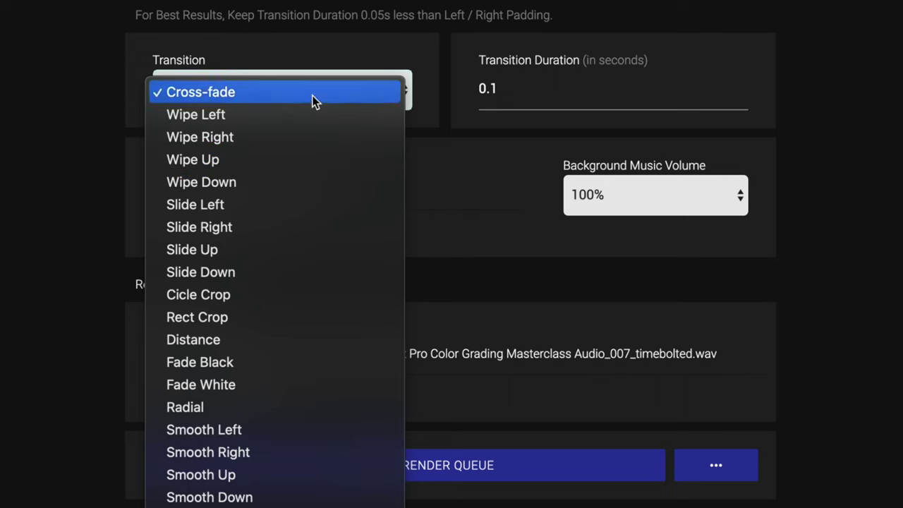
left_click(308, 92)
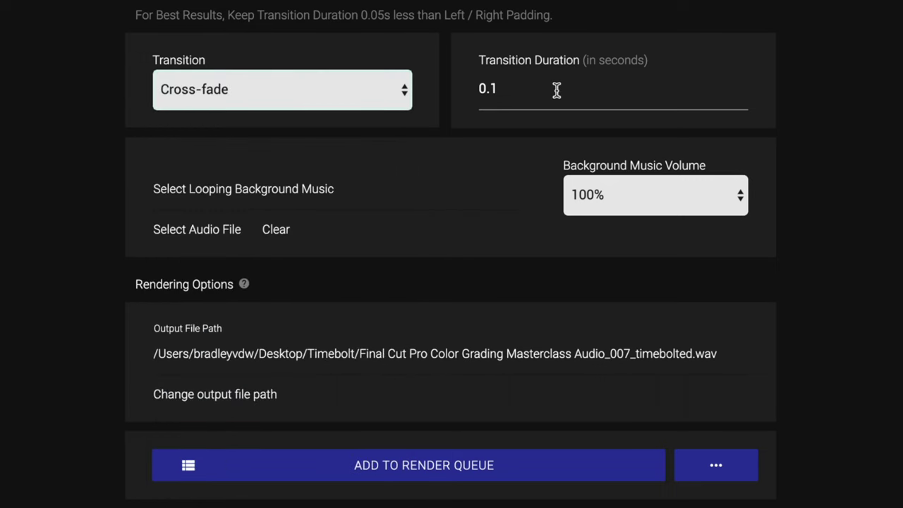
left_click(557, 89)
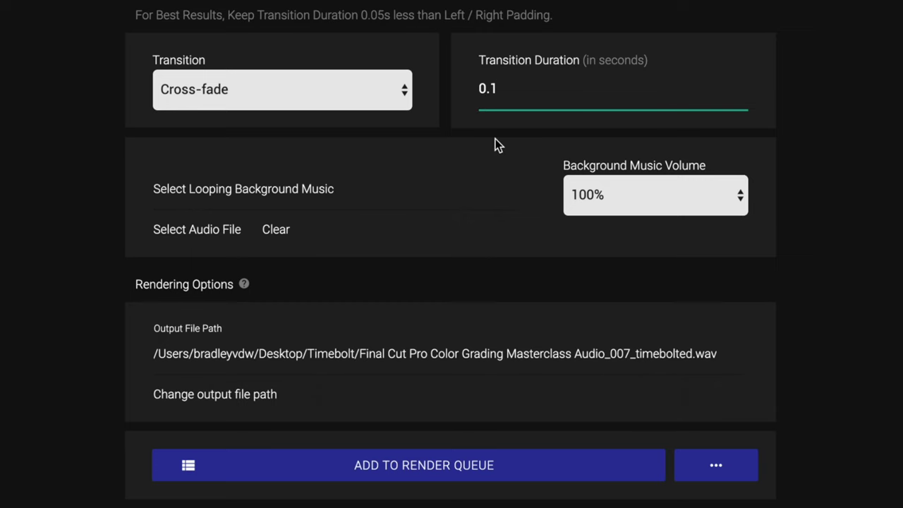
Set the background music volume to 20% and go to choose a looping audio file.
scroll(475, 371, "up", 1)
scroll(474, 371, "up", 4)
left_click(630, 338)
left_click(656, 173)
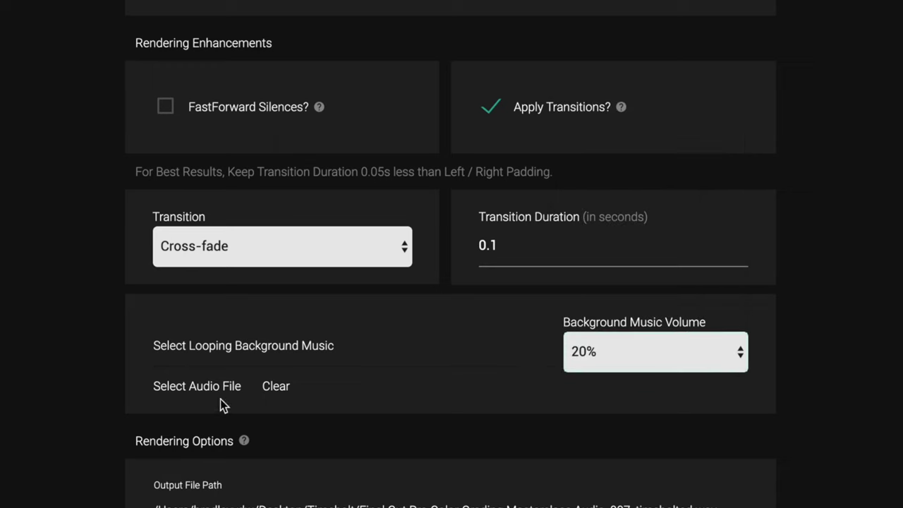
left_click(180, 387)
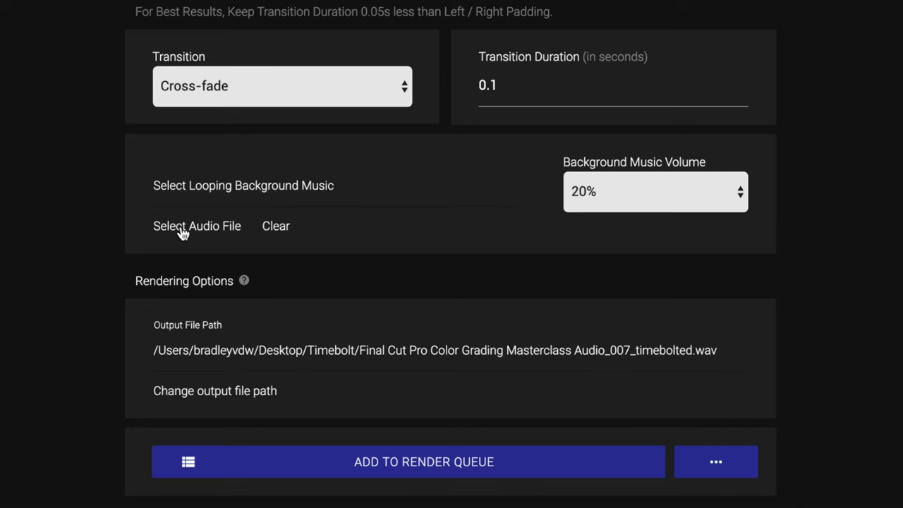
Review the rendering options and turn off Apply Transitions.
scroll(446, 457, "down", 2)
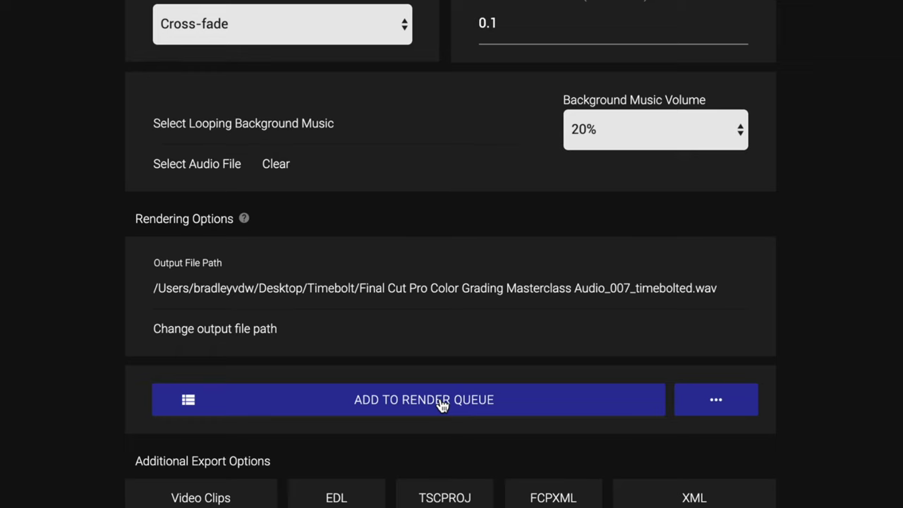
scroll(647, 343, "up", 5)
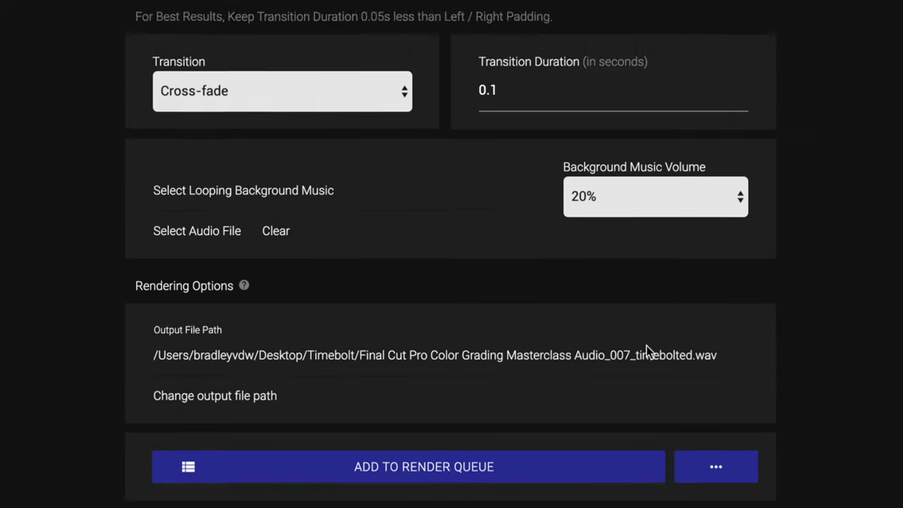
scroll(642, 185, "up", 1)
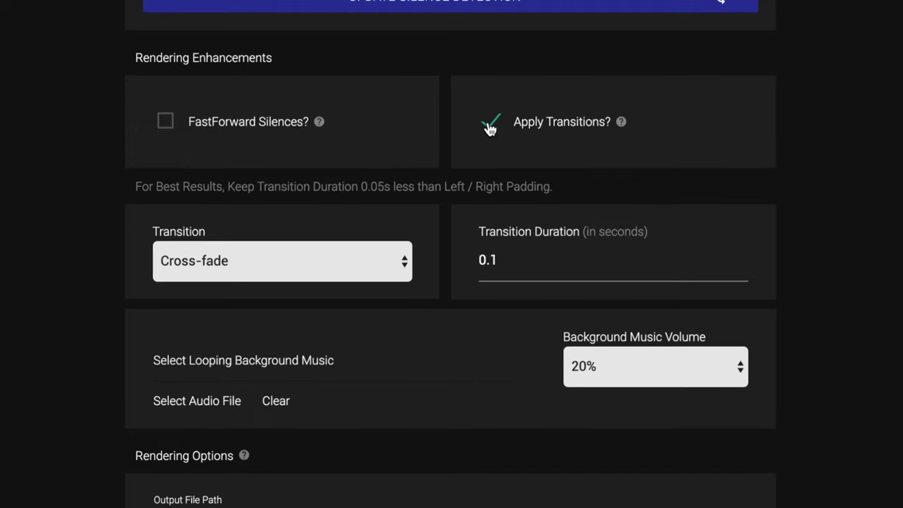
left_click(490, 127)
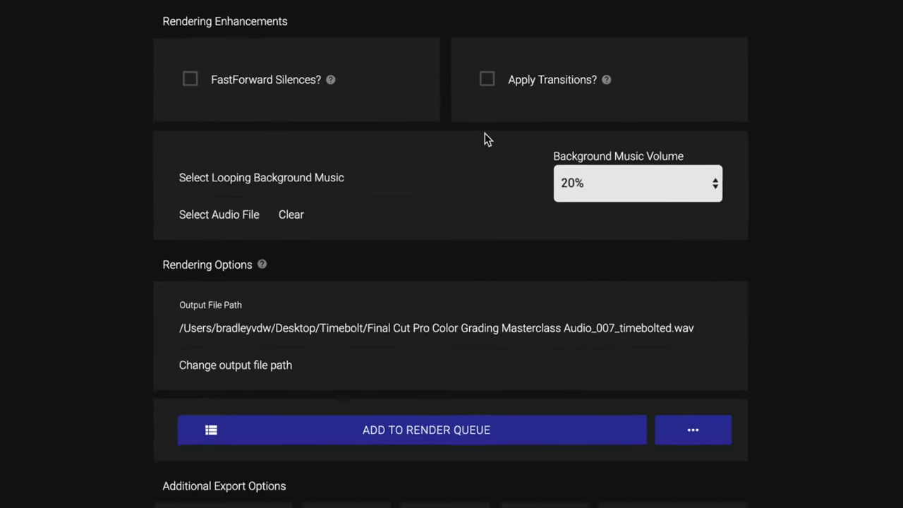
scroll(484, 141, "up", 10)
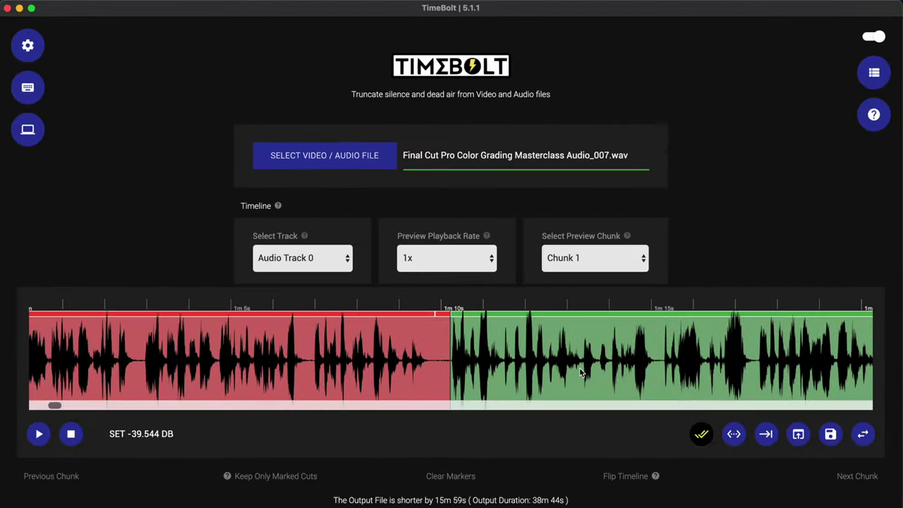
Export the cuts as an FCPXML Multicam file with the export frame rate set to 23.976 fps.
scroll(679, 374, "down", 15)
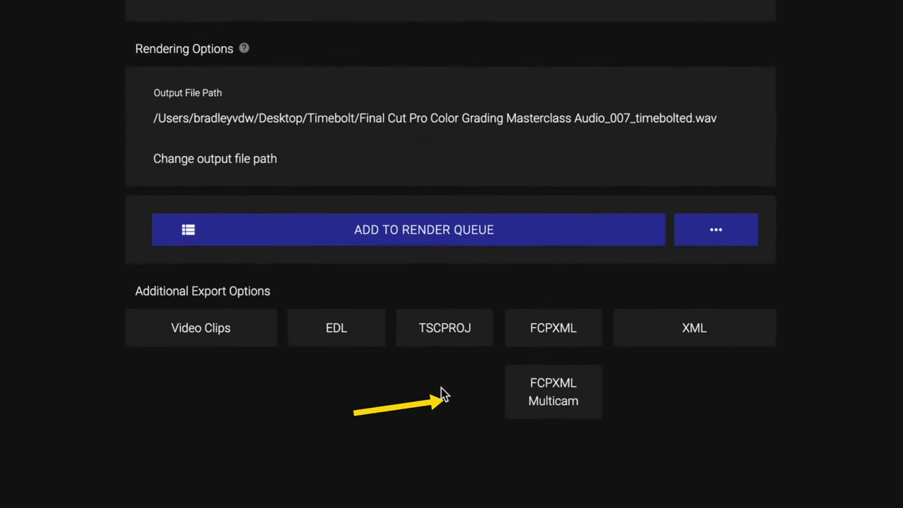
left_click(557, 386)
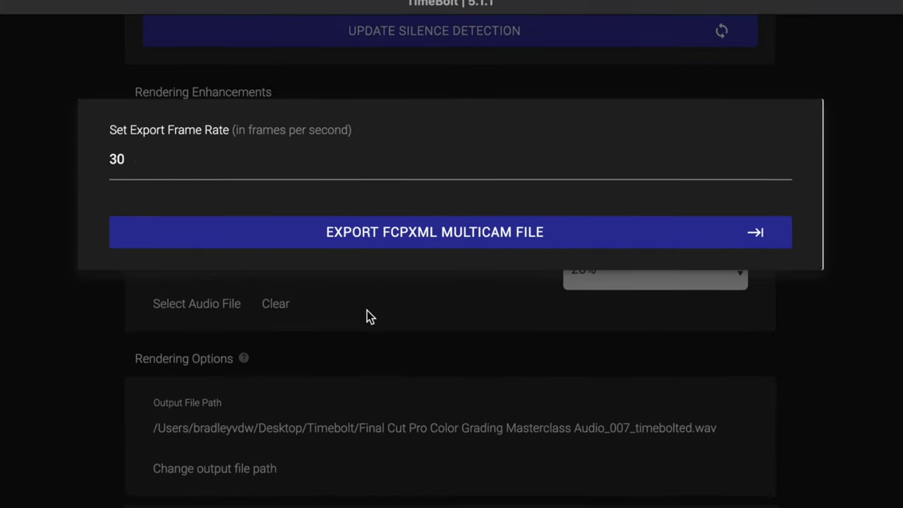
left_click(139, 167)
left_click_drag(139, 168, 80, 173)
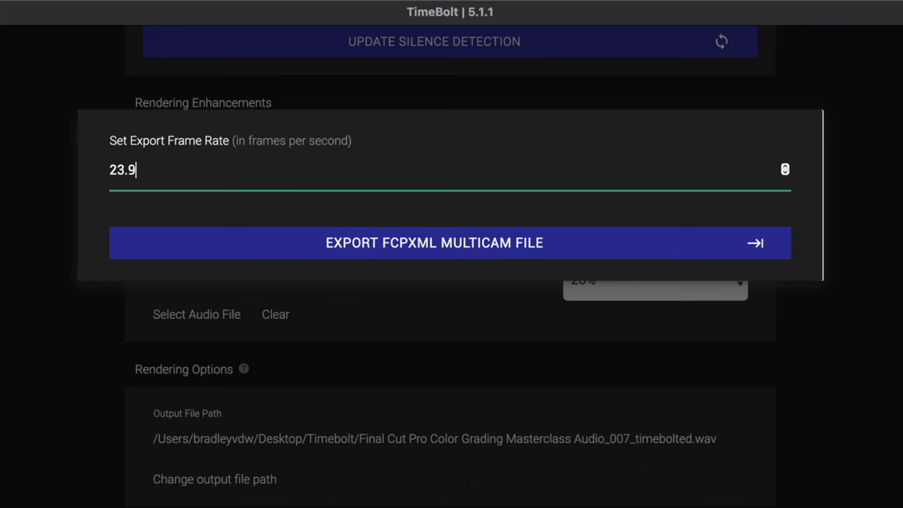
type("23.976")
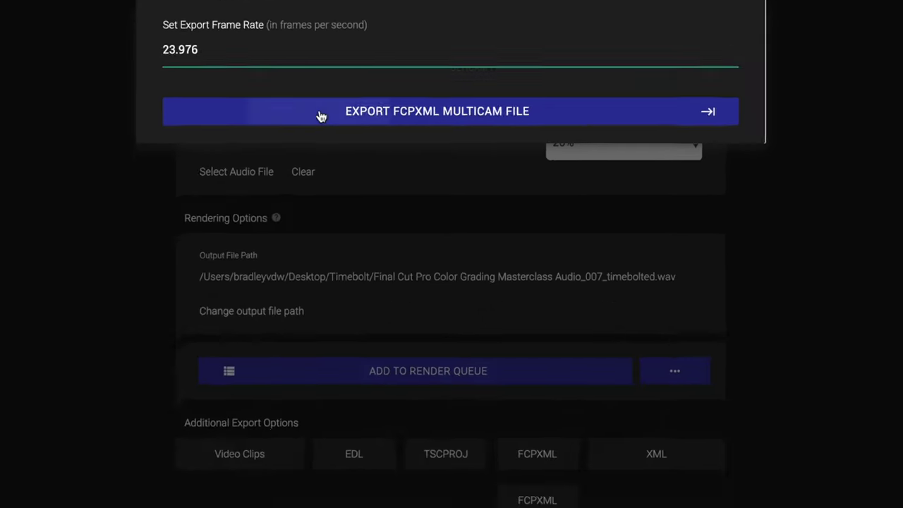
left_click(300, 243)
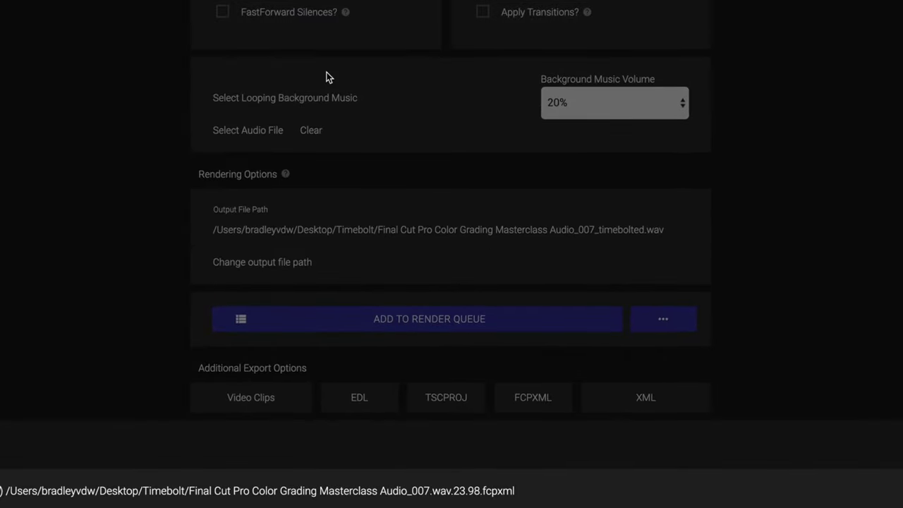
Open the exported FCPXML file in Final Cut Pro and load the imported project to inspect its multicam cuts in the timeline.
left_click(359, 491)
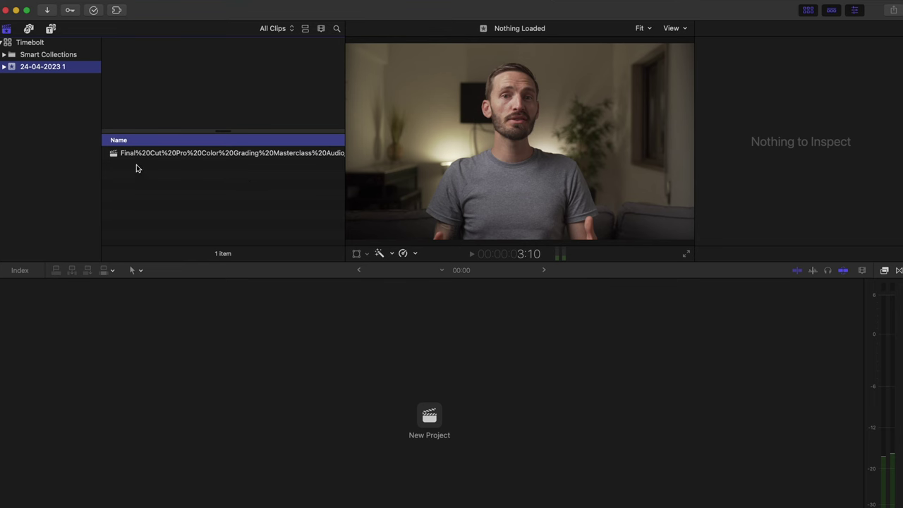
double_click(115, 155)
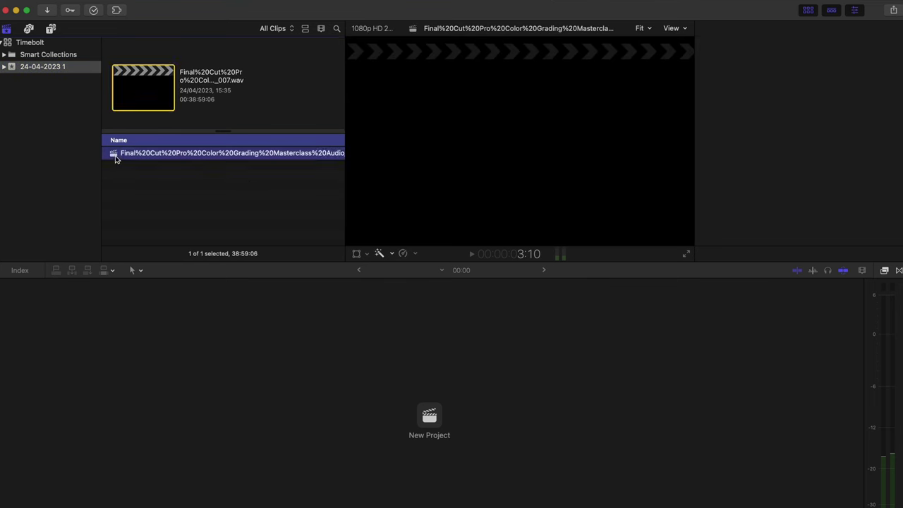
left_click_drag(32, 374, 783, 376)
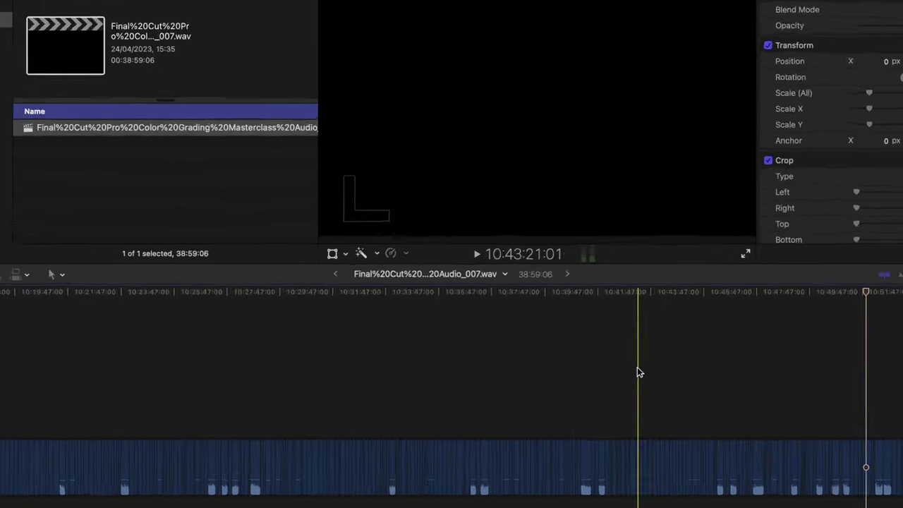
left_click_drag(377, 417, 637, 406)
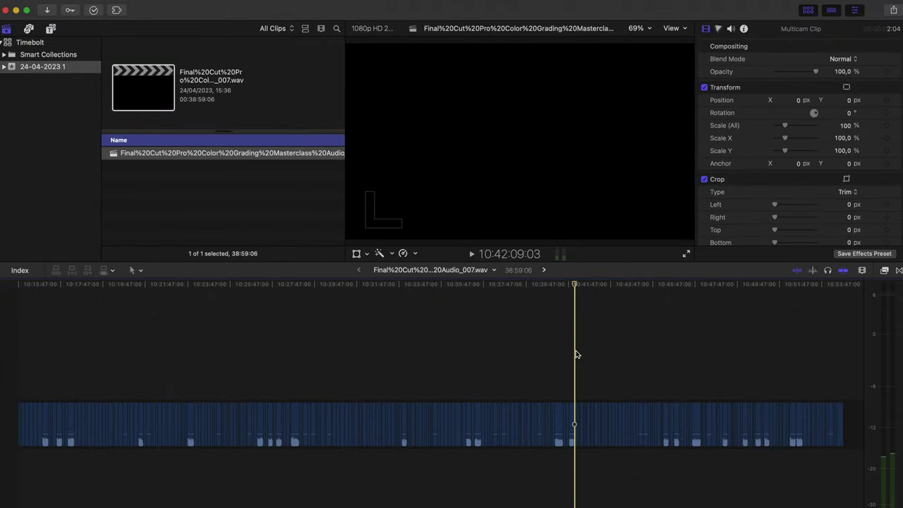
left_click_drag(576, 354, 12, 352)
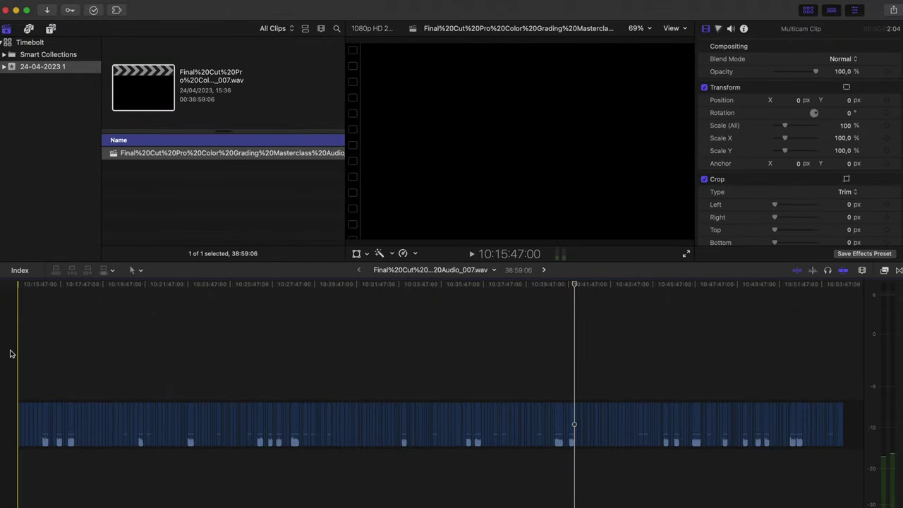
key("super+plus")
key("super+plus")
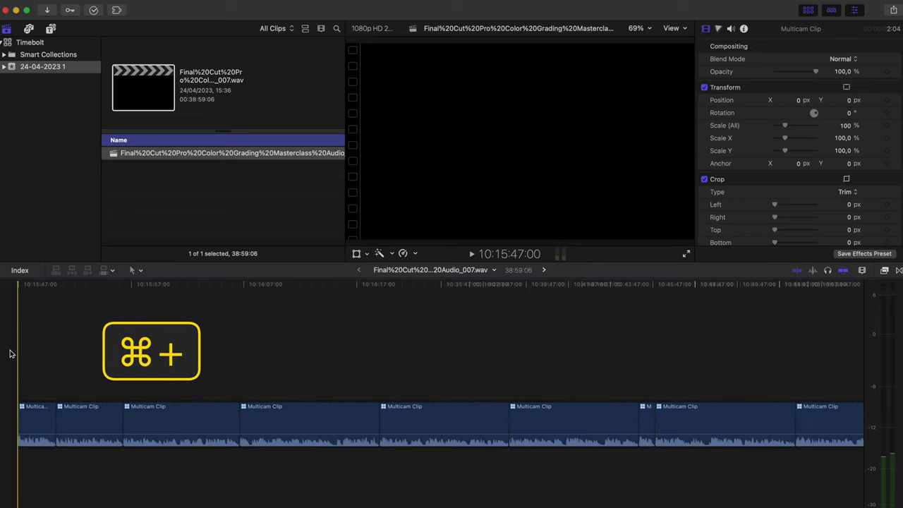
left_click_drag(11, 353, 181, 364)
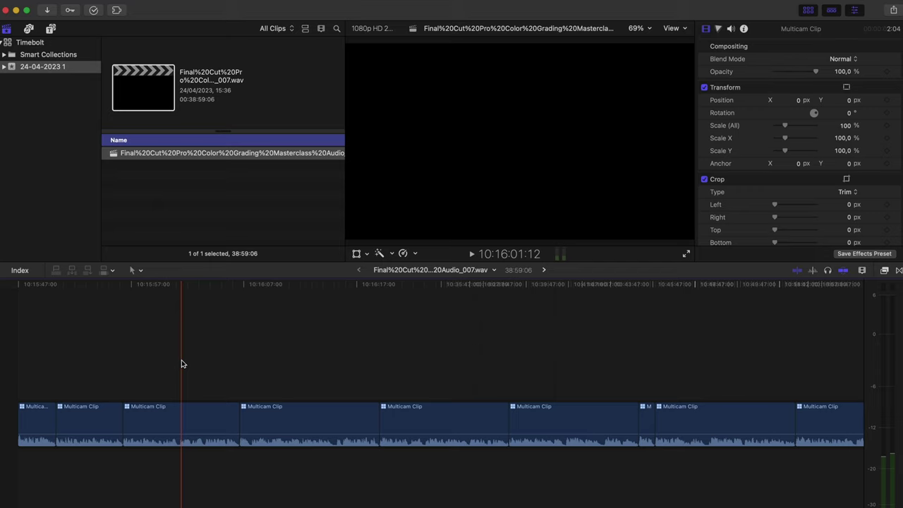
Check which active video and audio angles are available for the third multicam clip.
right_click(180, 411)
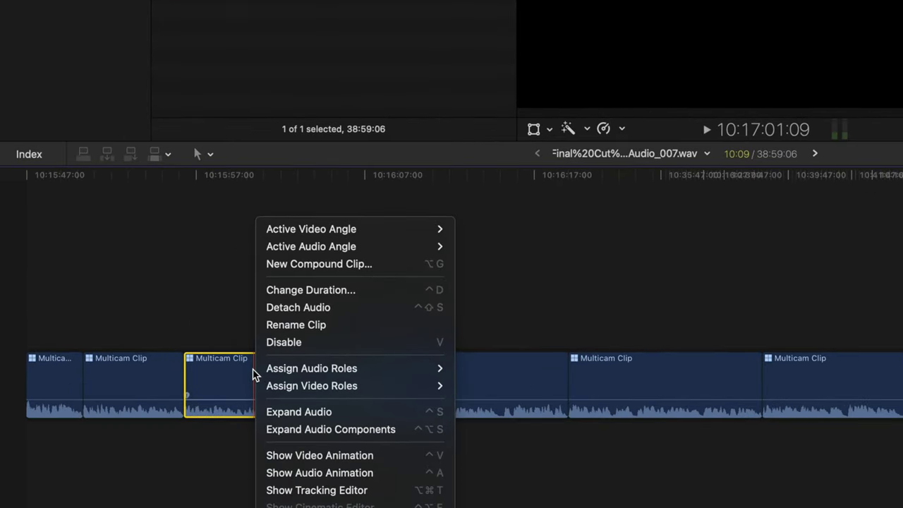
mouse_move(327, 253)
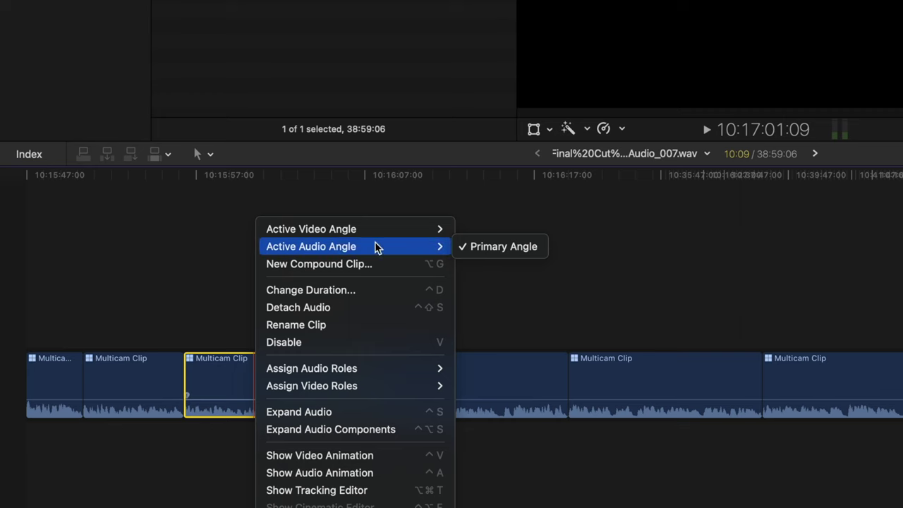
mouse_move(337, 233)
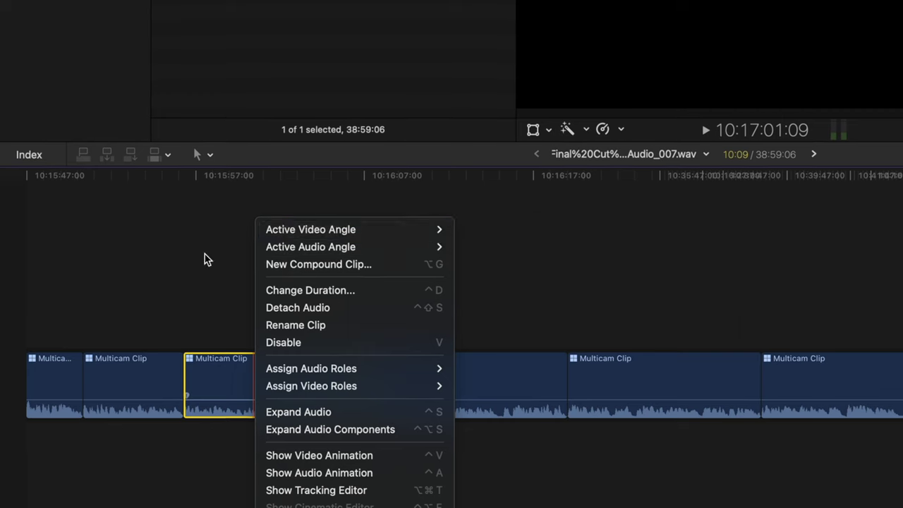
left_click(188, 346)
Open the multicam clip in the angle editor and add a new angle named Audio.
double_click(216, 384)
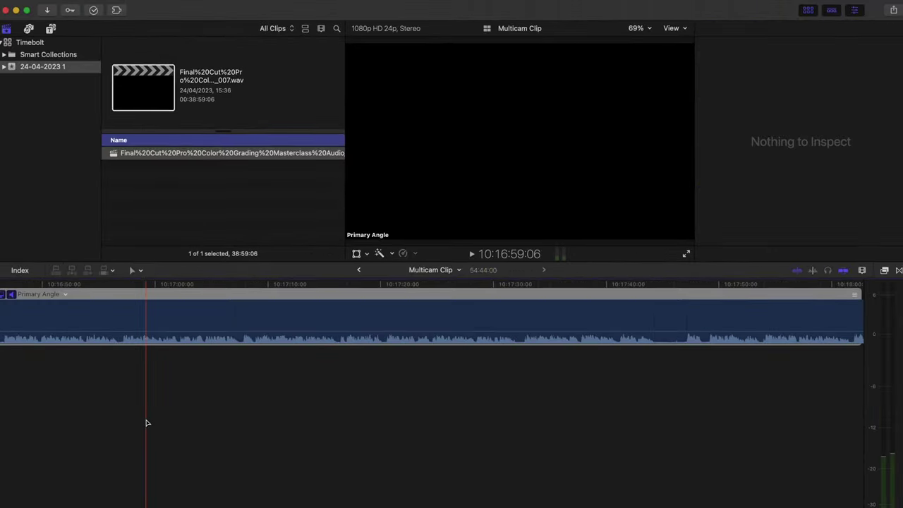
key("shift+z")
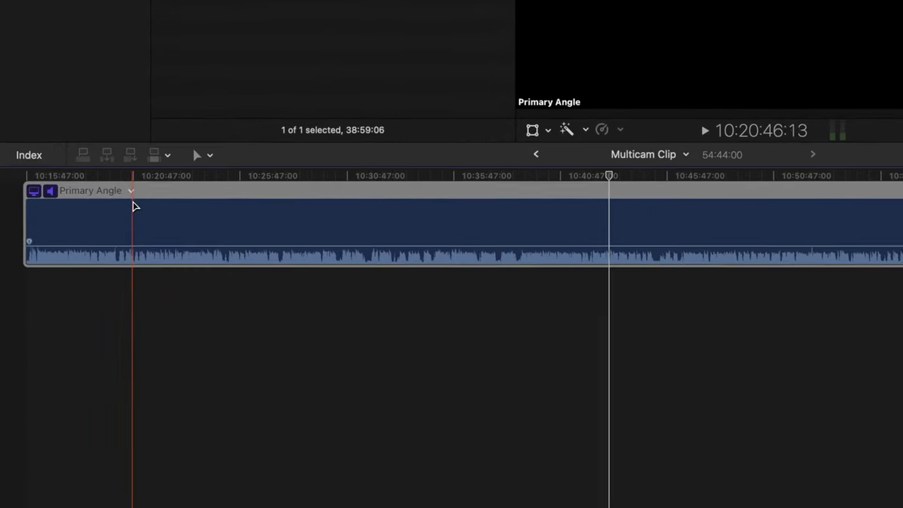
left_click(130, 192)
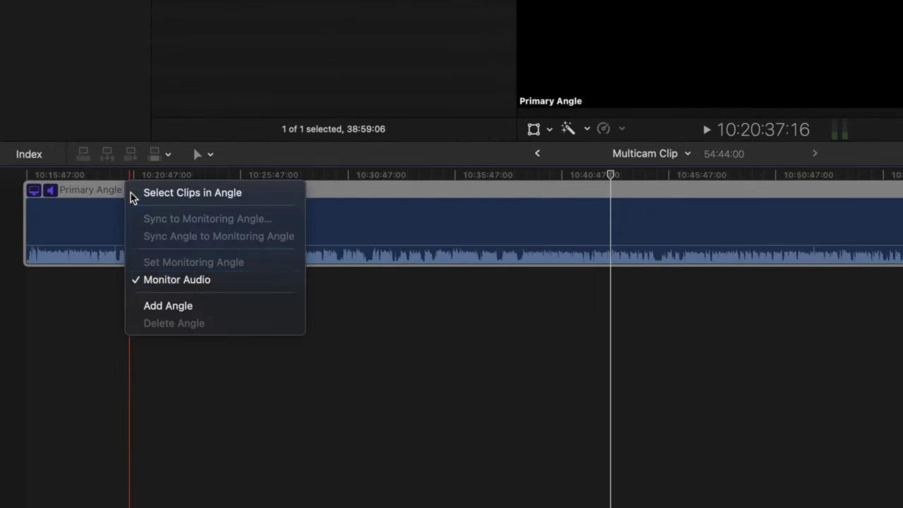
left_click(161, 304)
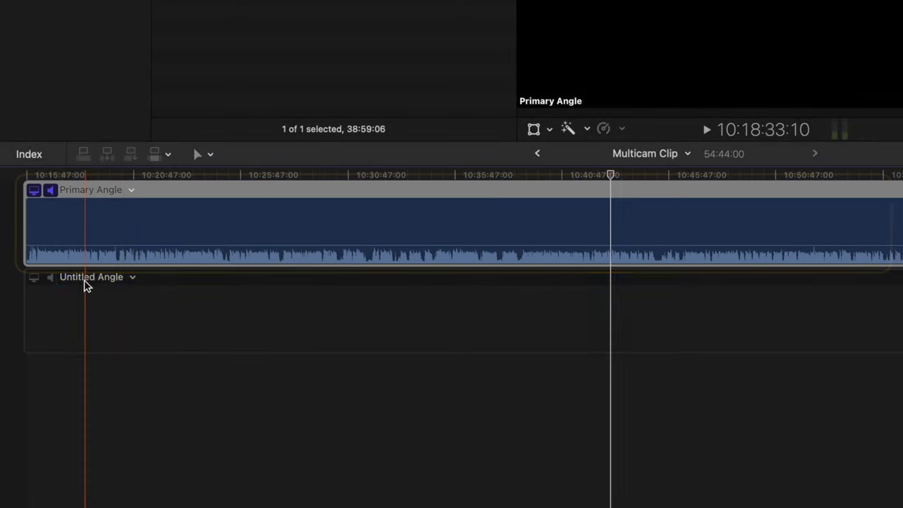
left_click(81, 277)
type("Audio")
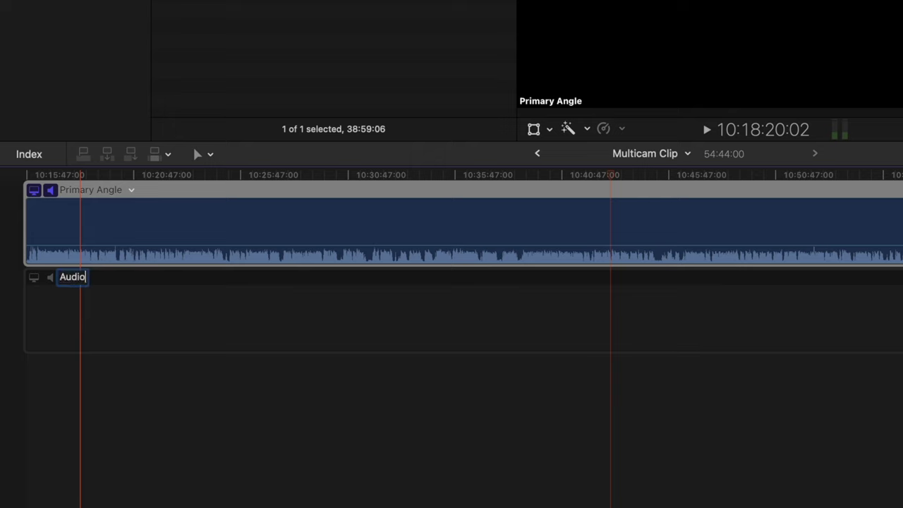
key("Return")
Make Audio the monitoring angle and move the audio clip from the Primary Angle to the start of the Audio angle.
left_click(120, 244)
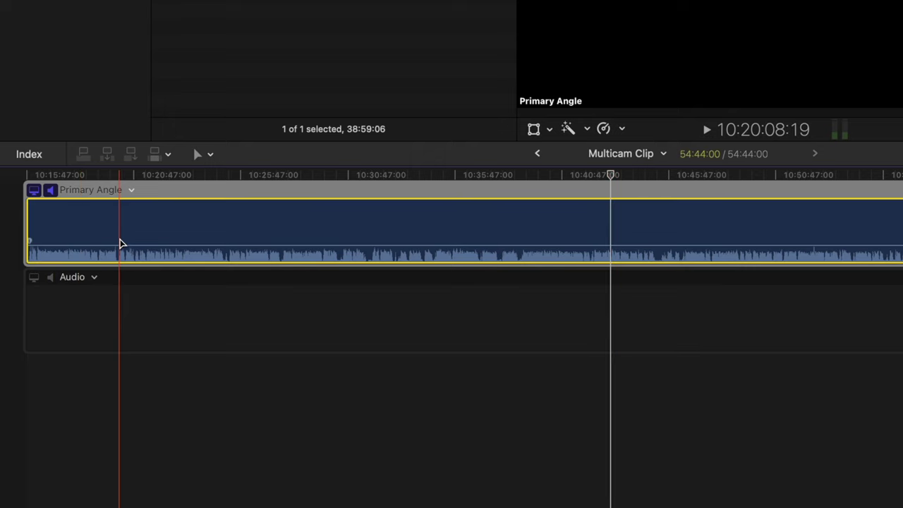
key("super+c")
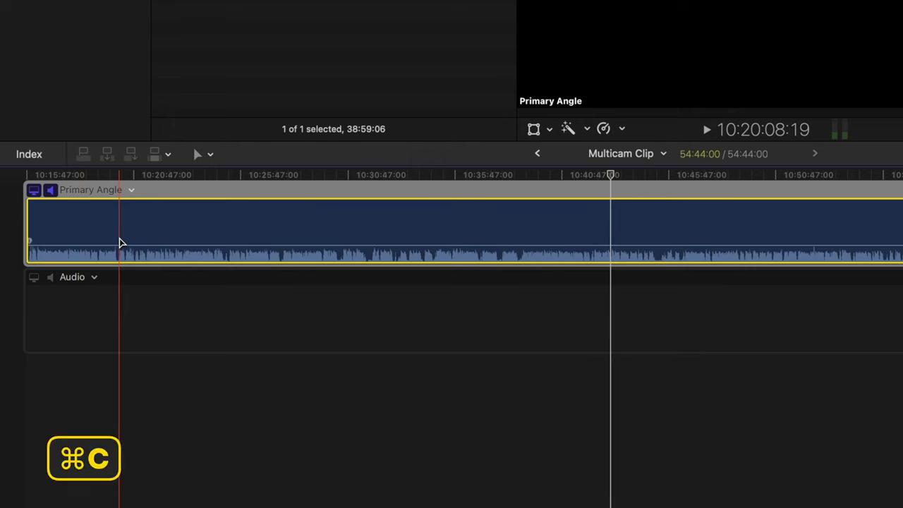
left_click(33, 280)
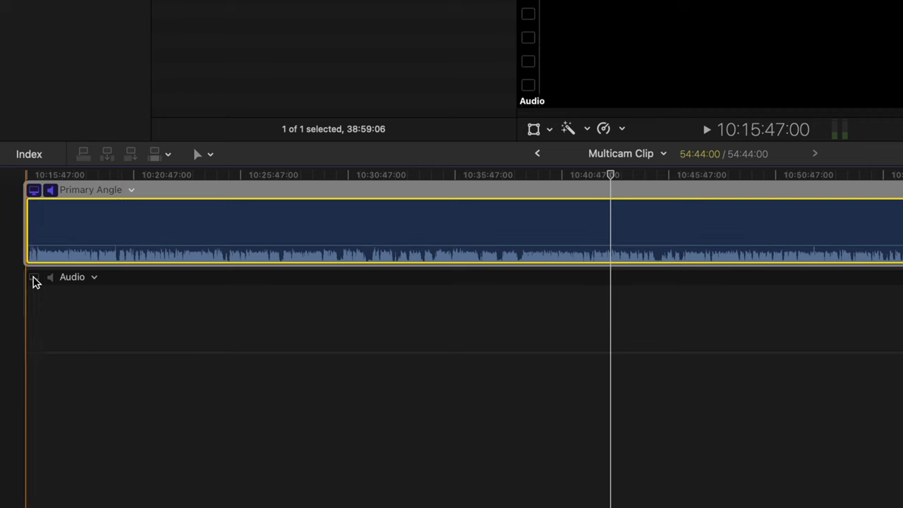
left_click(17, 419)
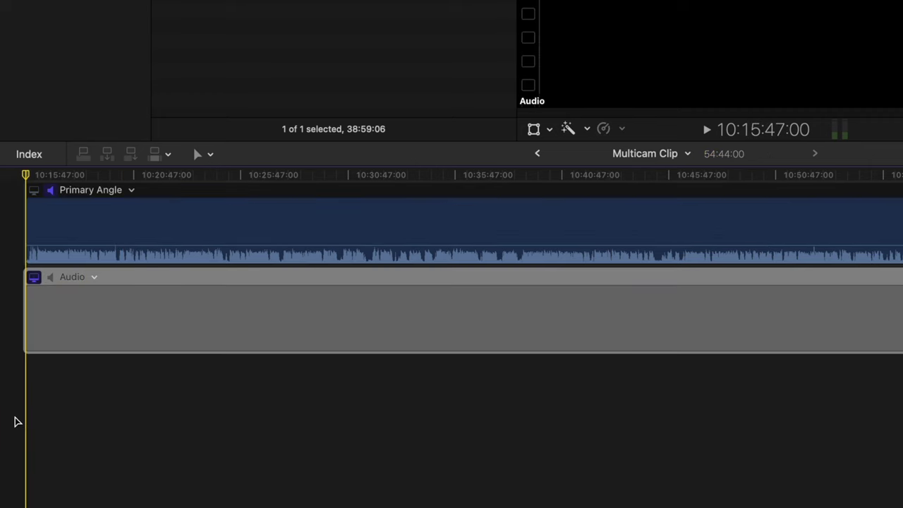
key("super+v")
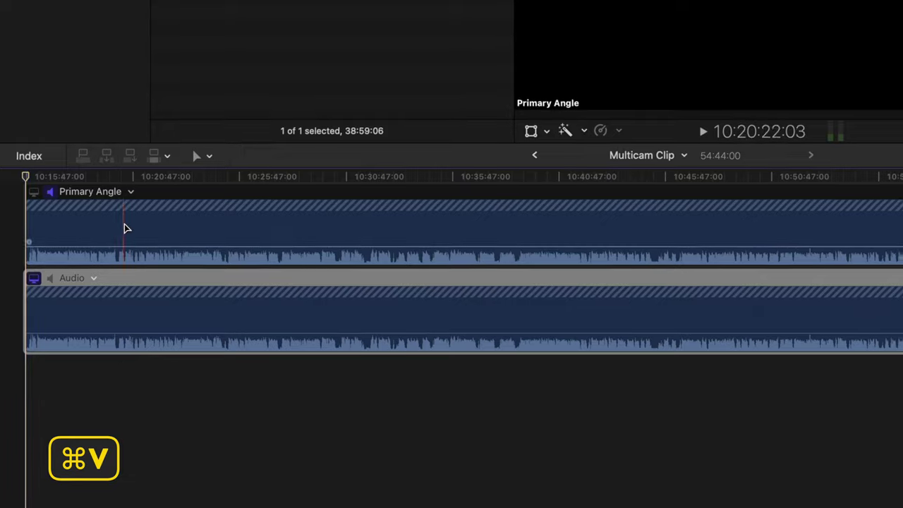
left_click(123, 228)
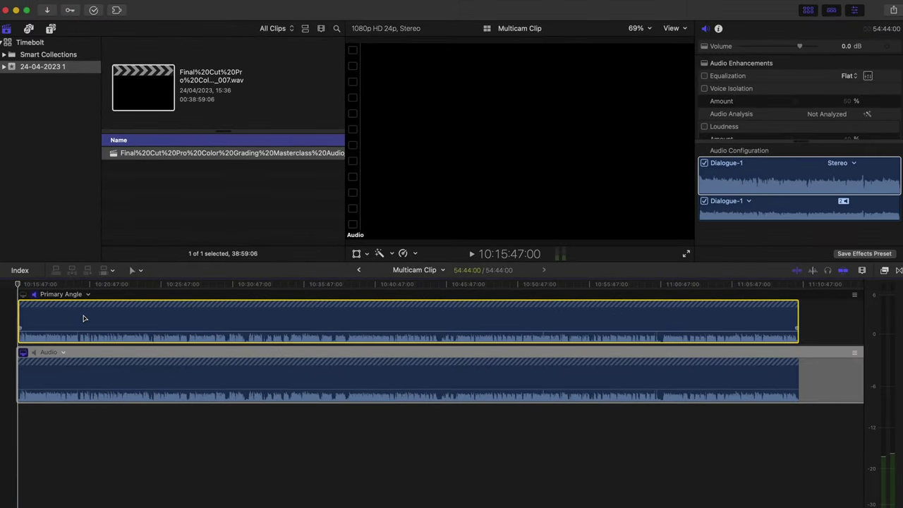
key("Delete")
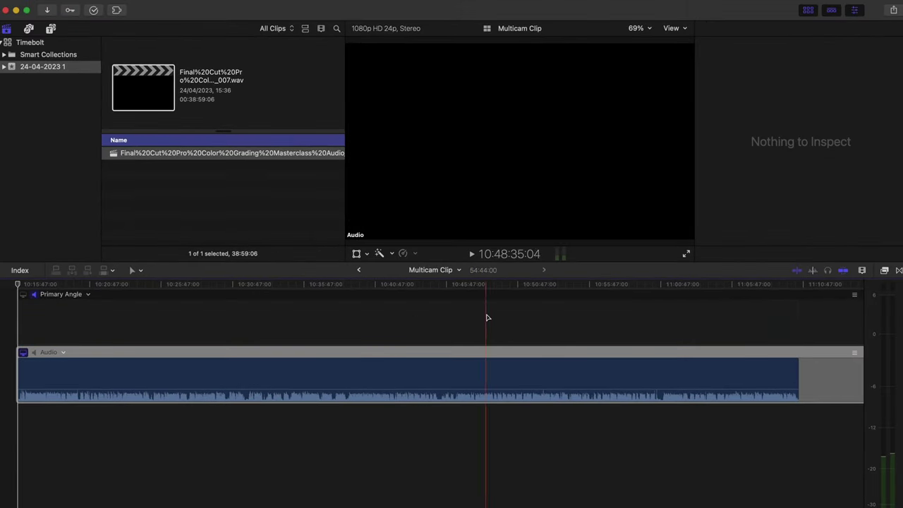
Reveal the audio clip's source file in Finder and add FCP Color Grading Masterclass_001.MP4 and _002.MP4 from that folder to the Primary Angle.
left_click(158, 376)
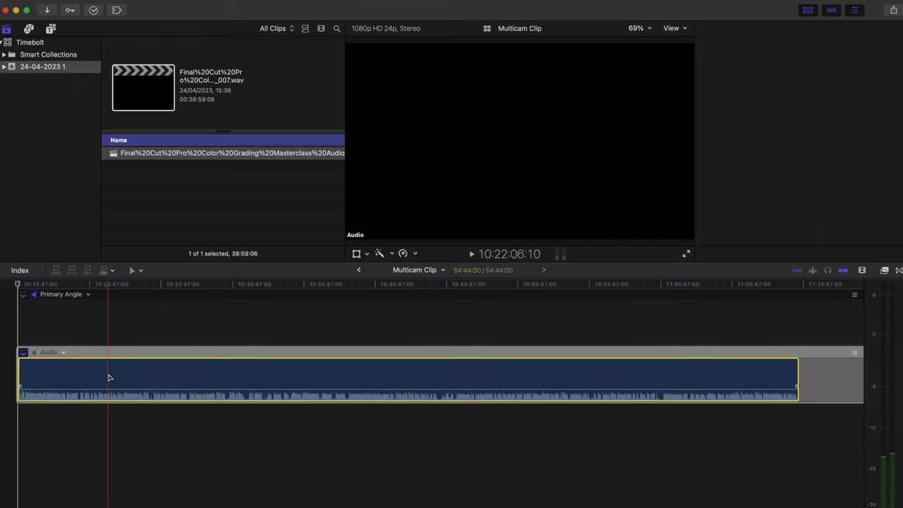
key("super+shift+r")
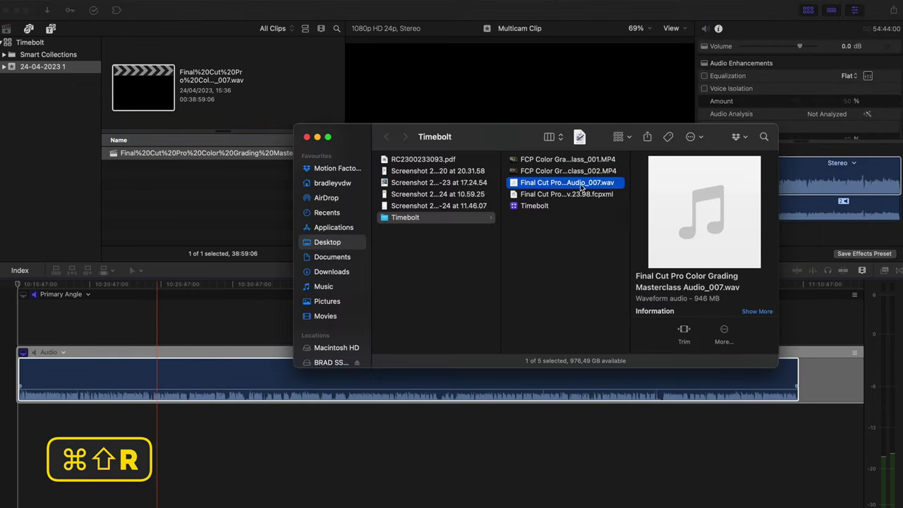
left_click(584, 162)
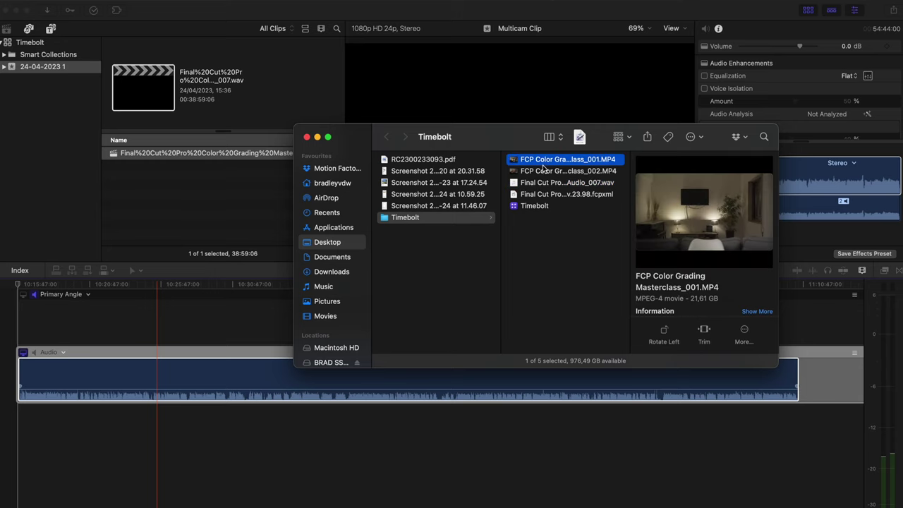
left_click(543, 171, "shift")
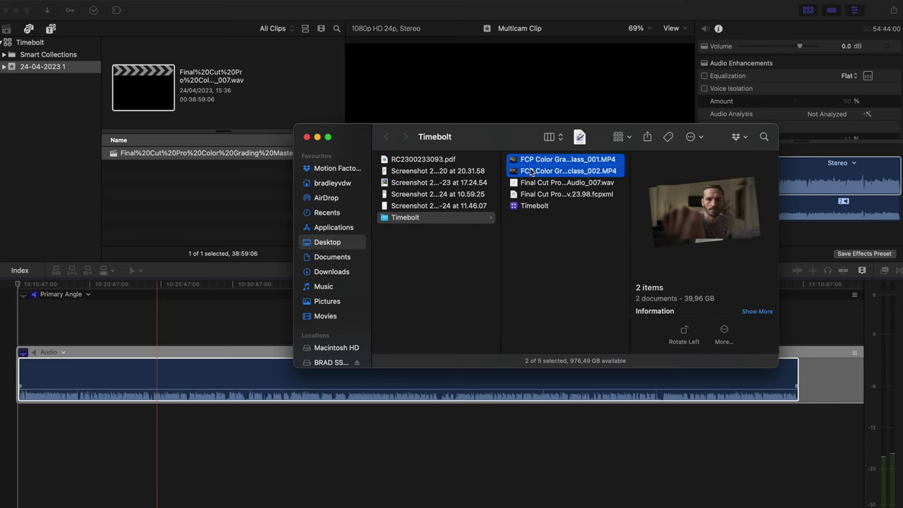
left_click_drag(533, 173, 208, 321)
left_click(117, 366)
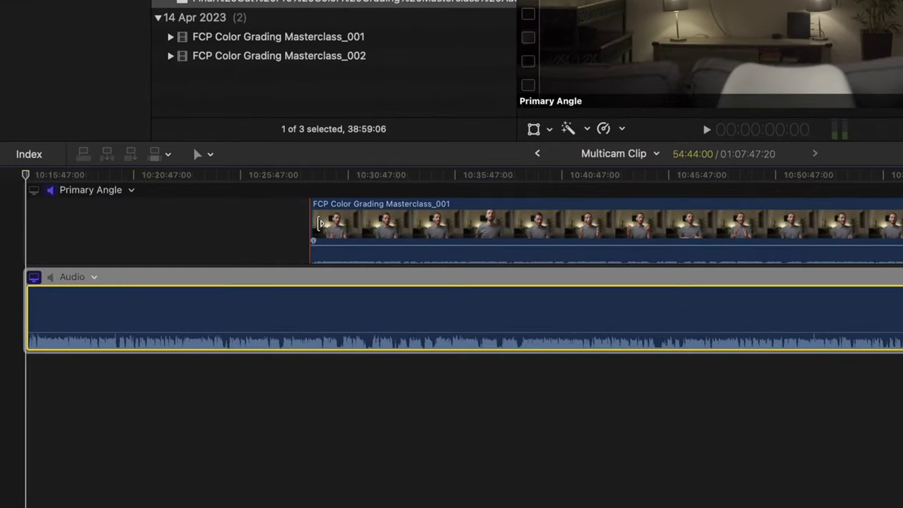
Sync the FCP Color Grading Masterclass_001 and _002 clips in the Primary Angle to the Audio monitoring angle.
left_click_drag(317, 224, 340, 224)
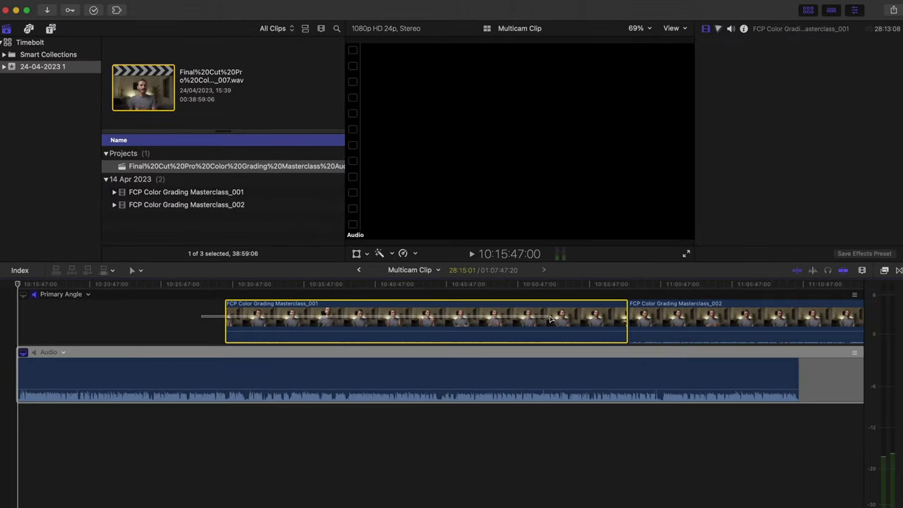
left_click(662, 320, "super")
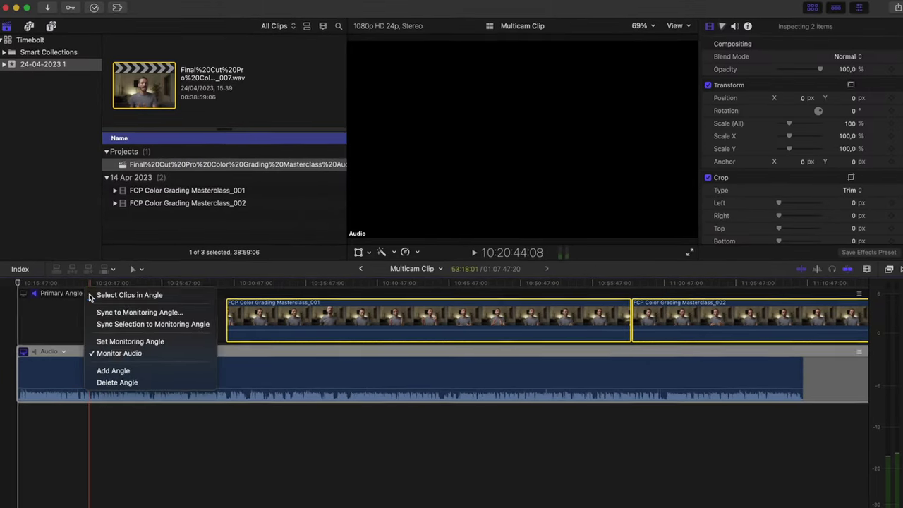
left_click(88, 294)
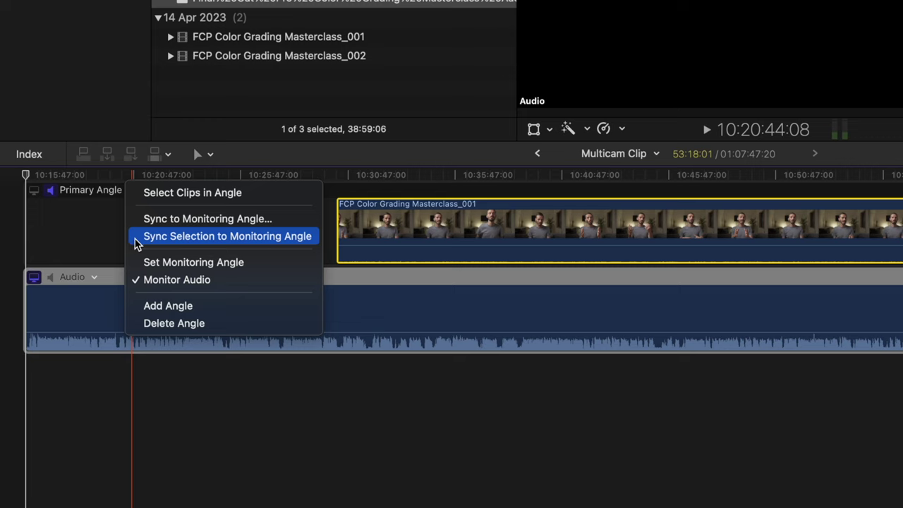
left_click(239, 243)
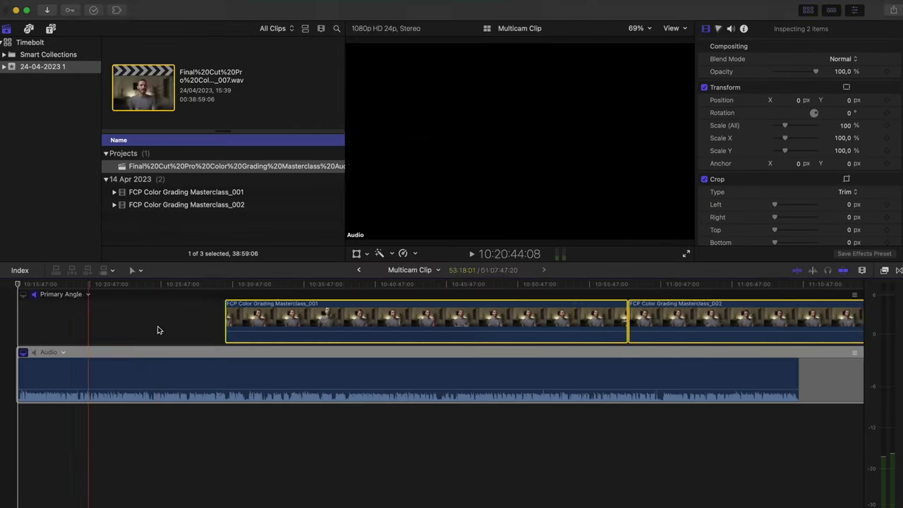
left_click(42, 360)
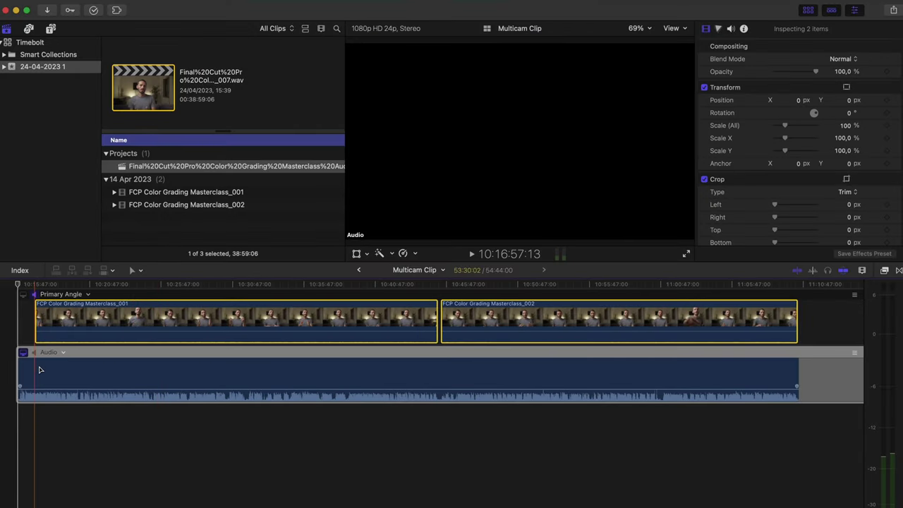
Extend the start of FCP Color Grading Masterclass_001 to the beginning of the Audio angle and return to the project timeline.
left_click_drag(37, 326, 19, 311)
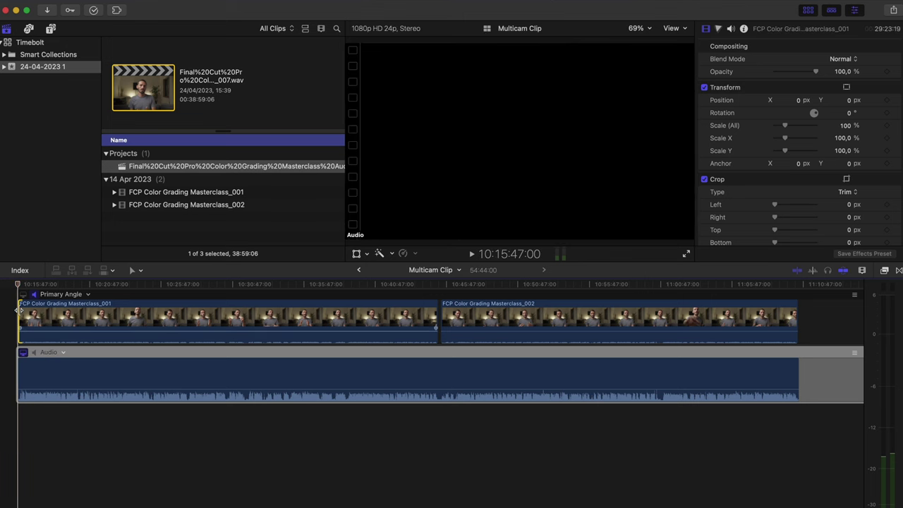
left_click(352, 377)
left_click(358, 271)
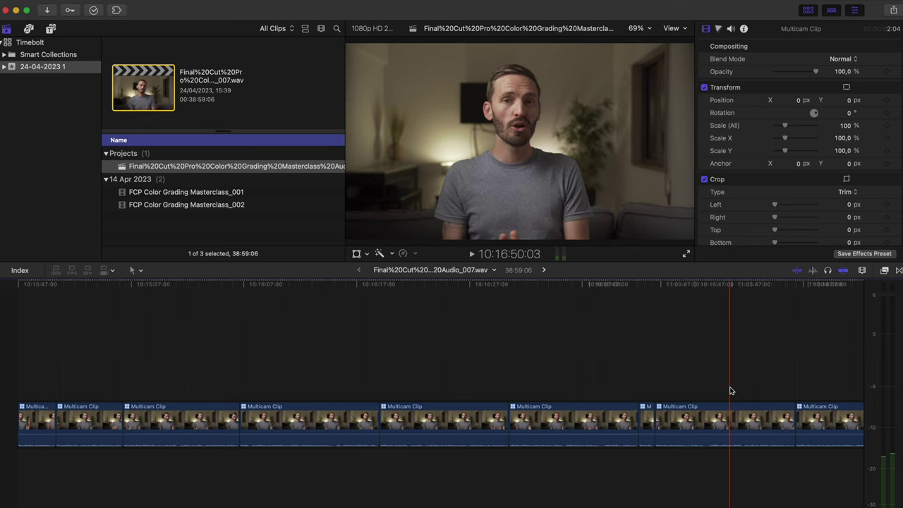
Select all multicam clips in the project and switch their active audio from Primary Angle to Audio.
key("shift+z")
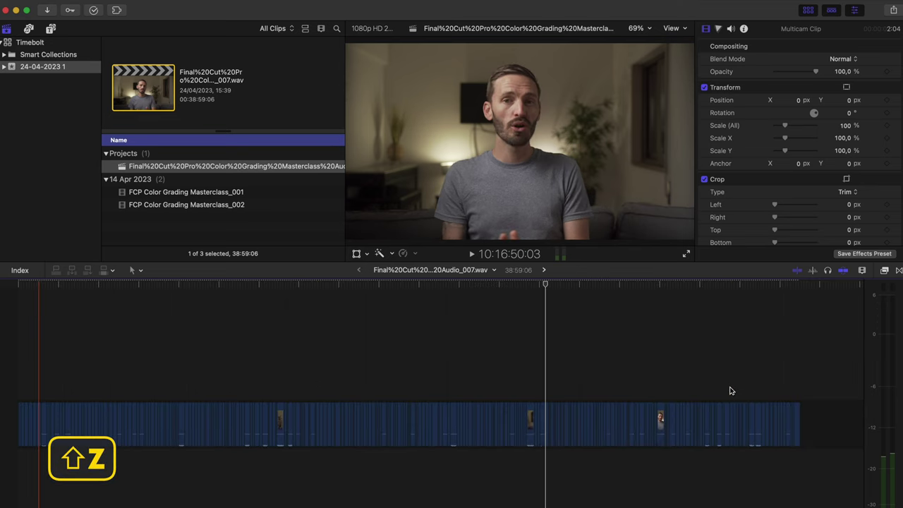
left_click_drag(812, 385, 18, 455)
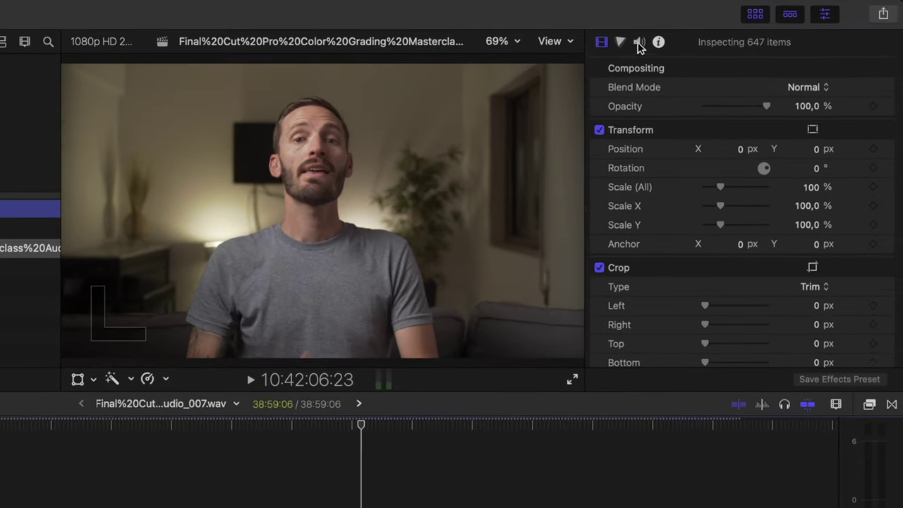
left_click(639, 43)
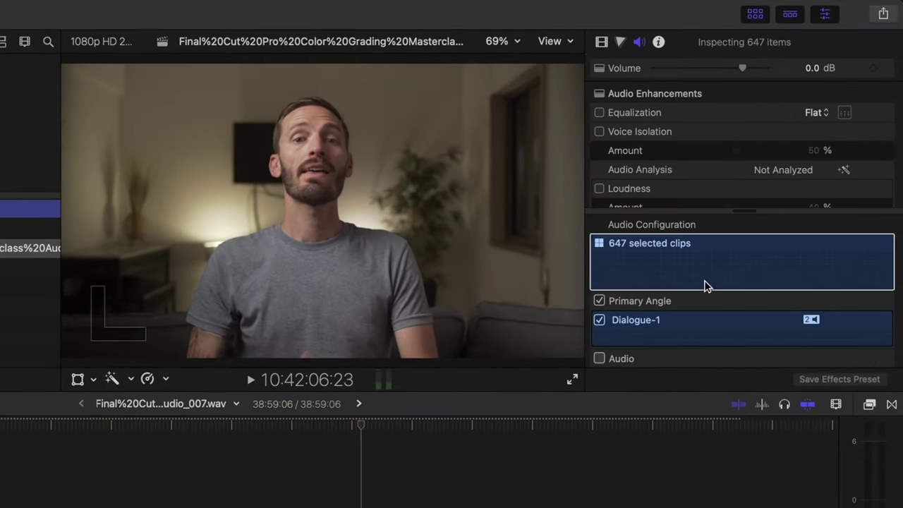
left_click(599, 302)
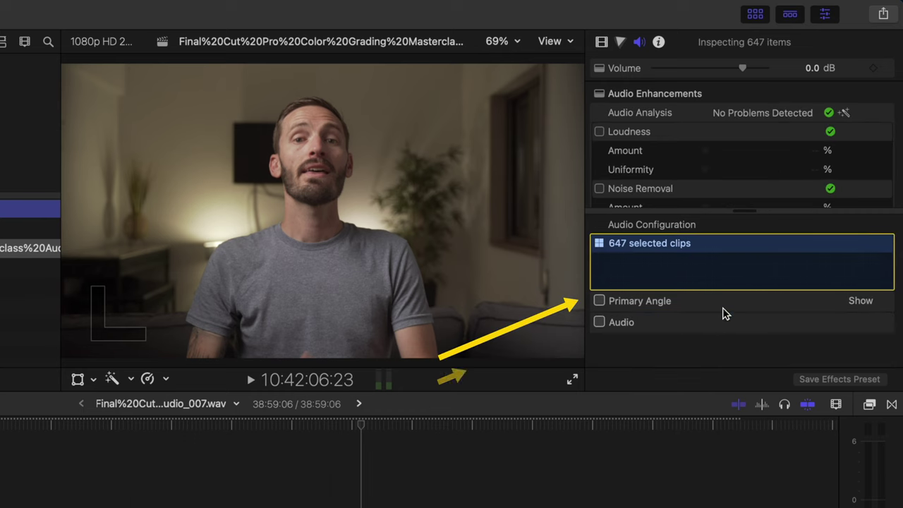
left_click(599, 323)
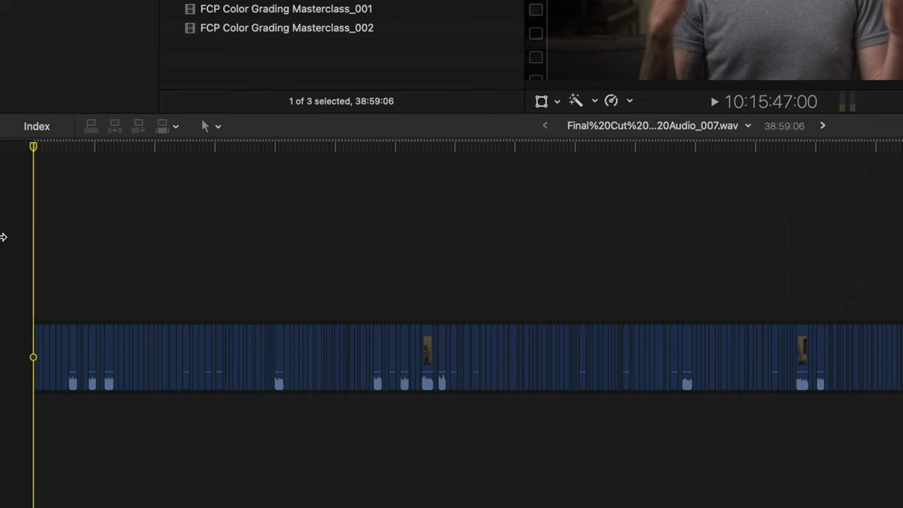
Play the start of the project to check that picture and audio are in sync.
key("super+equal")
key("super+equal")
key("super+equal")
key("super+equal")
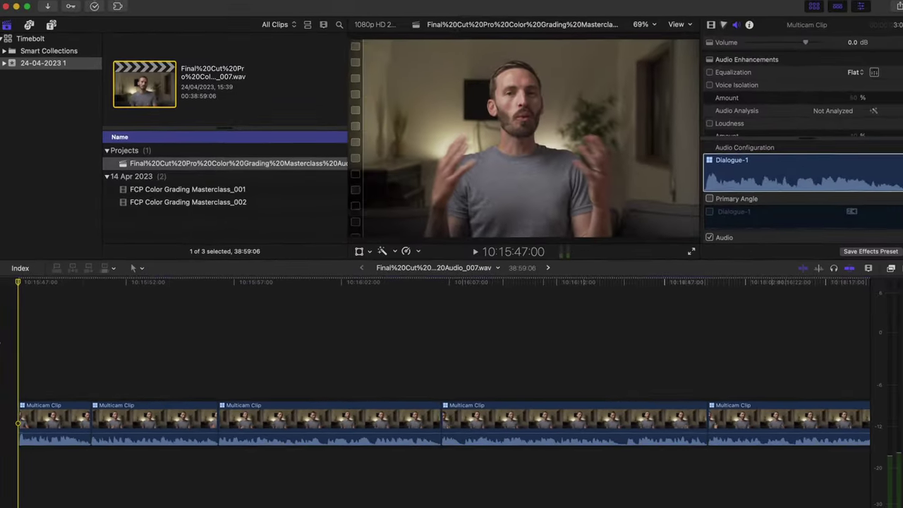
key("space")
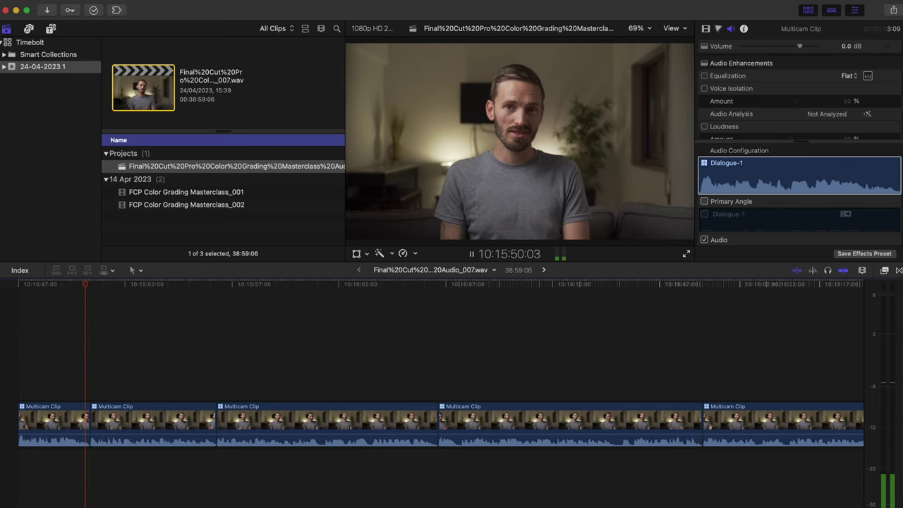
key("space")
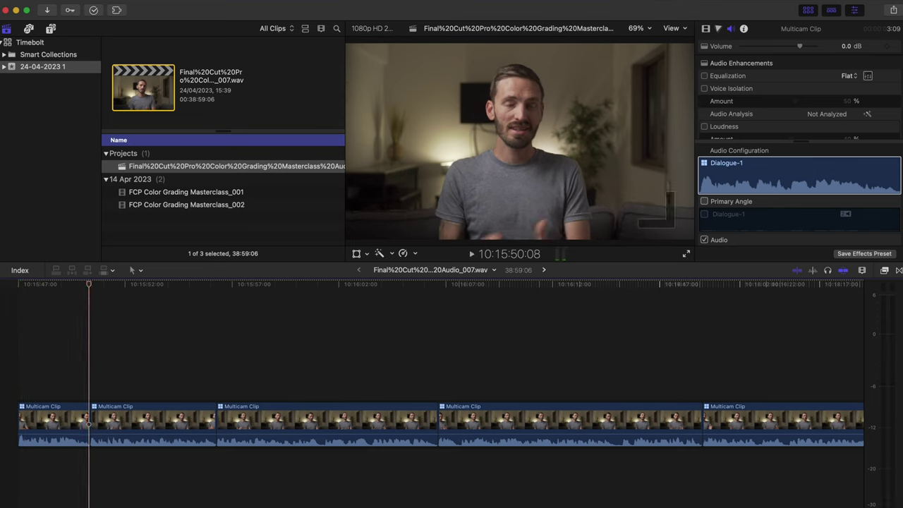
Inside the multicam clip, grade FCP Color Grading Masterclass_001 with Color Wheels: raise global saturation, darken shadows, brighten highlights and midtones, and return to the project.
double_click(149, 420)
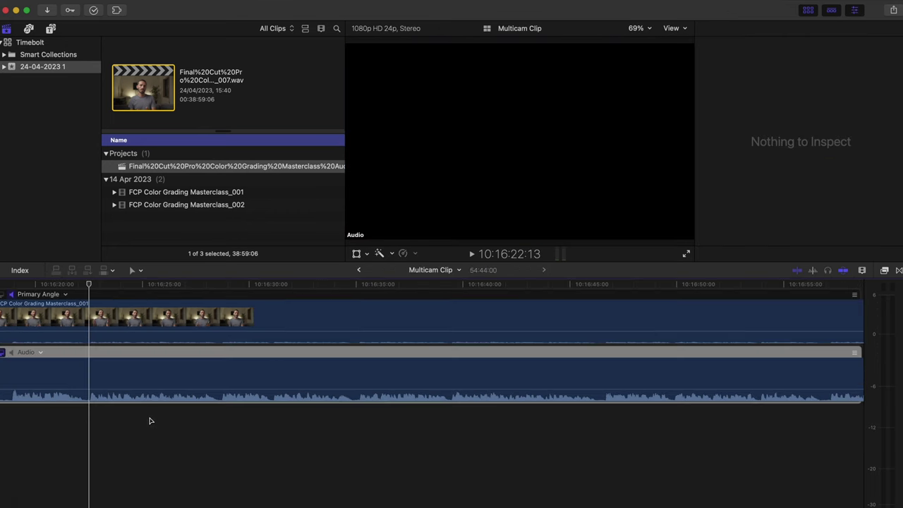
key("shift+z")
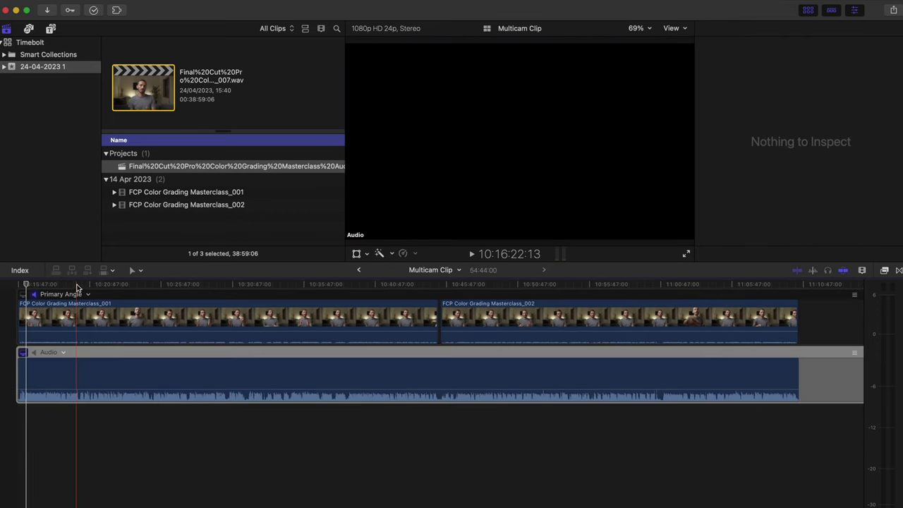
left_click(106, 317)
left_click(732, 29)
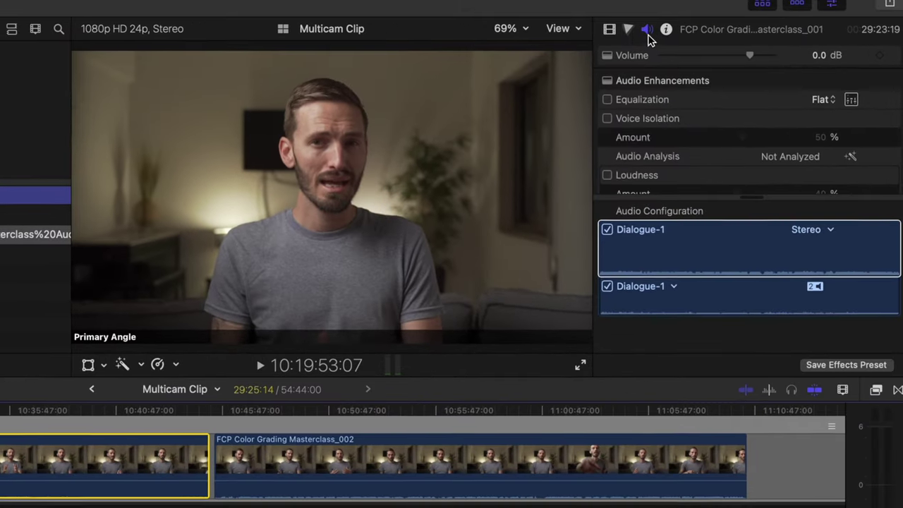
left_click(628, 29)
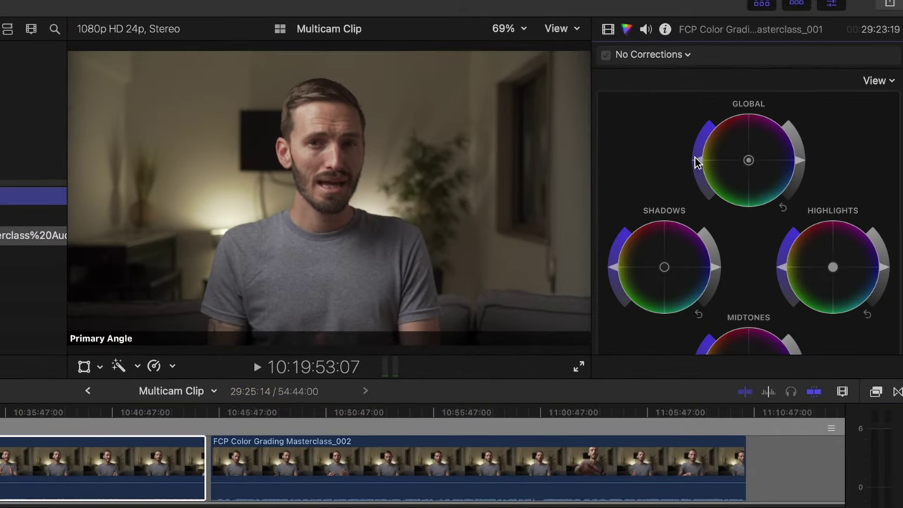
left_click_drag(695, 161, 701, 147)
left_click_drag(714, 273, 716, 275)
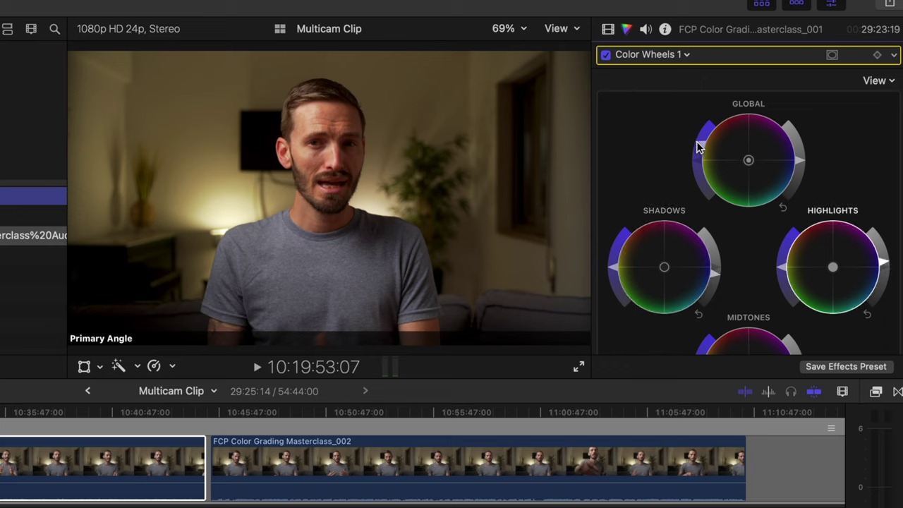
scroll(821, 148, "down", 5)
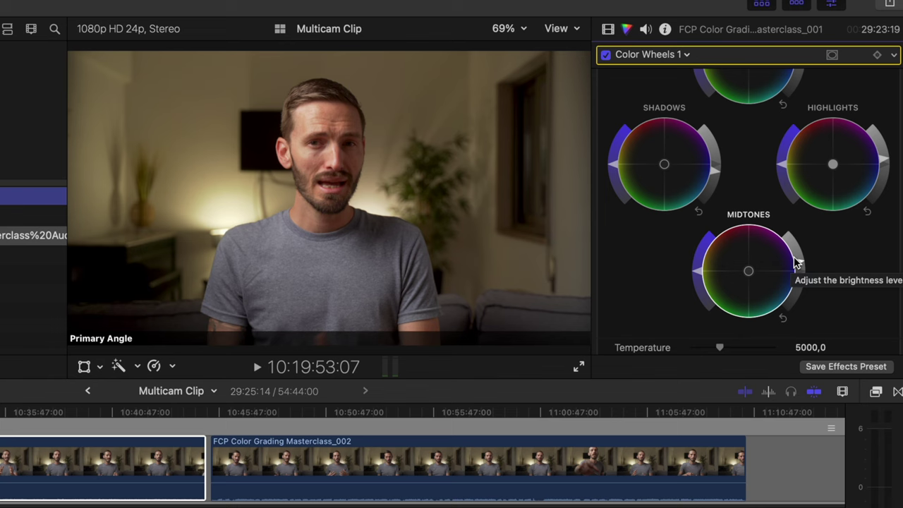
left_click(87, 391)
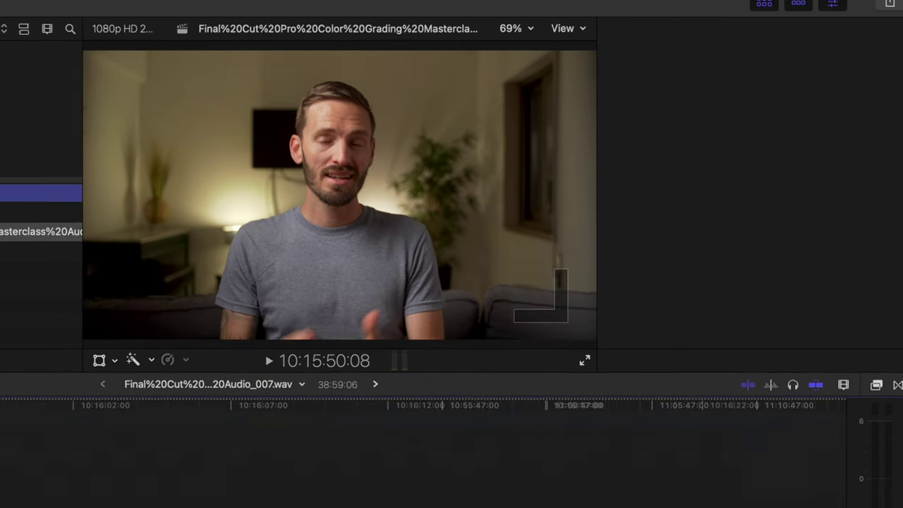
Reopen the multicam clip from the project and enable Voice Isolation on the clip in the Audio angle.
left_click(124, 421)
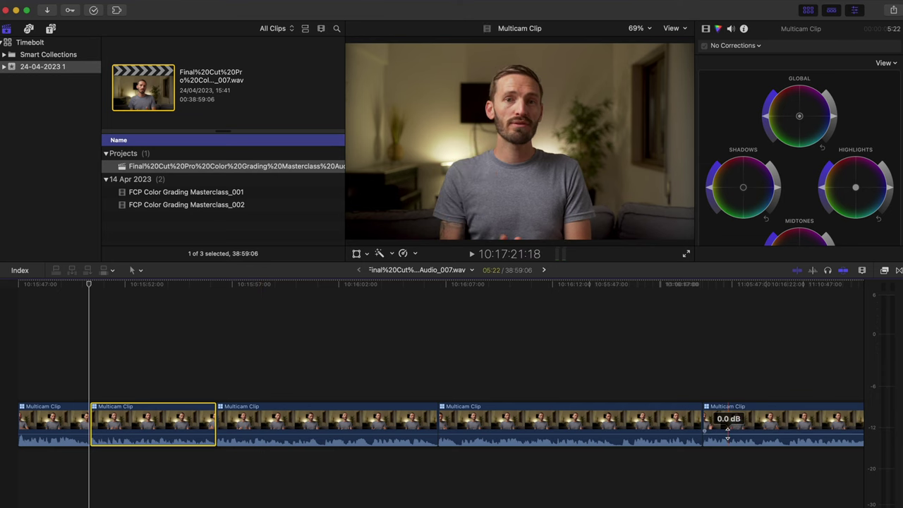
double_click(179, 398)
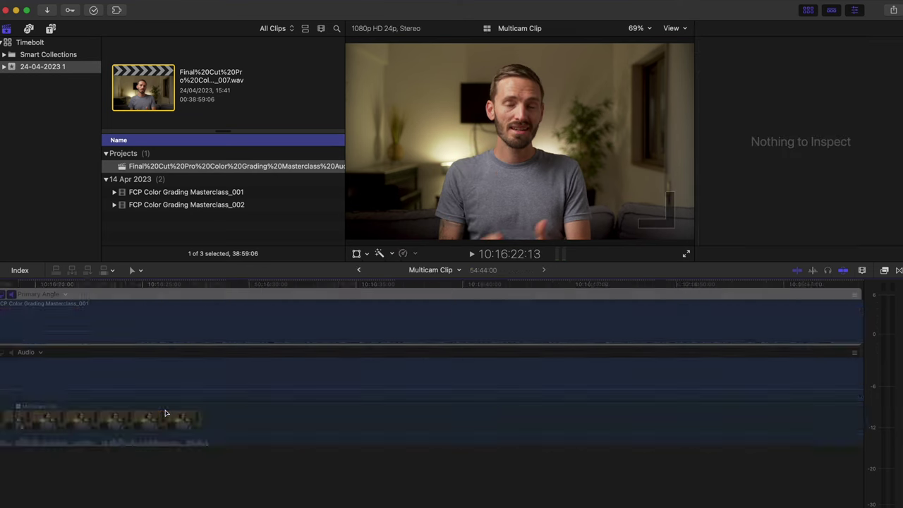
left_click(146, 367)
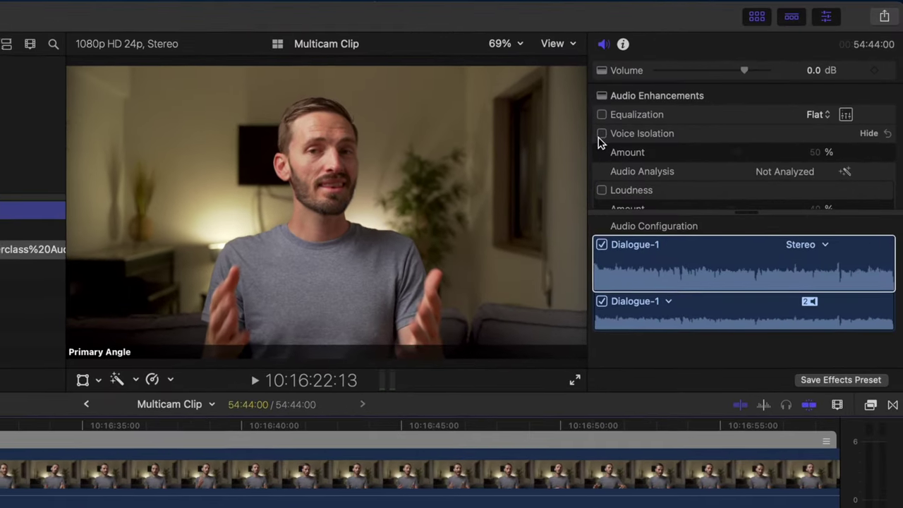
left_click(703, 90)
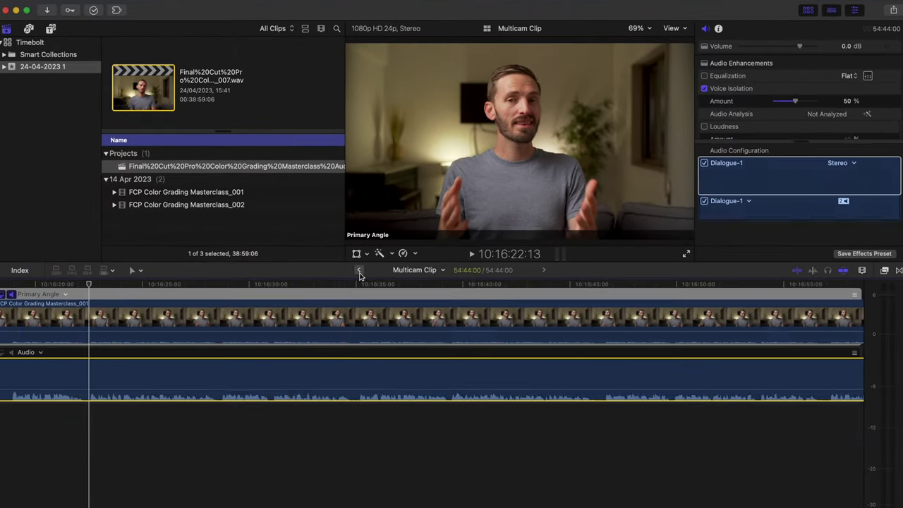
Return to the project timeline and check several multicam clips for the applied color and audio changes.
left_click(109, 393)
left_click(53, 423)
left_click(155, 424)
left_click(325, 424)
left_click(569, 441)
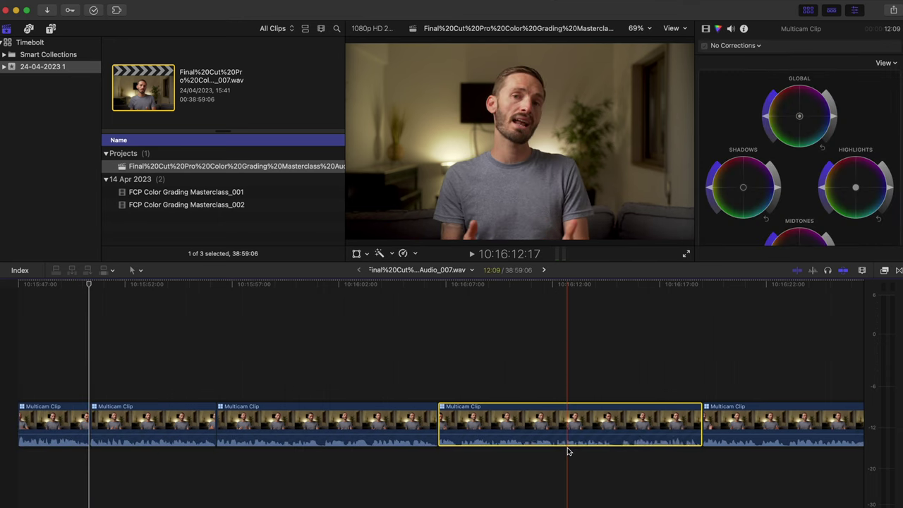
double_click(569, 450)
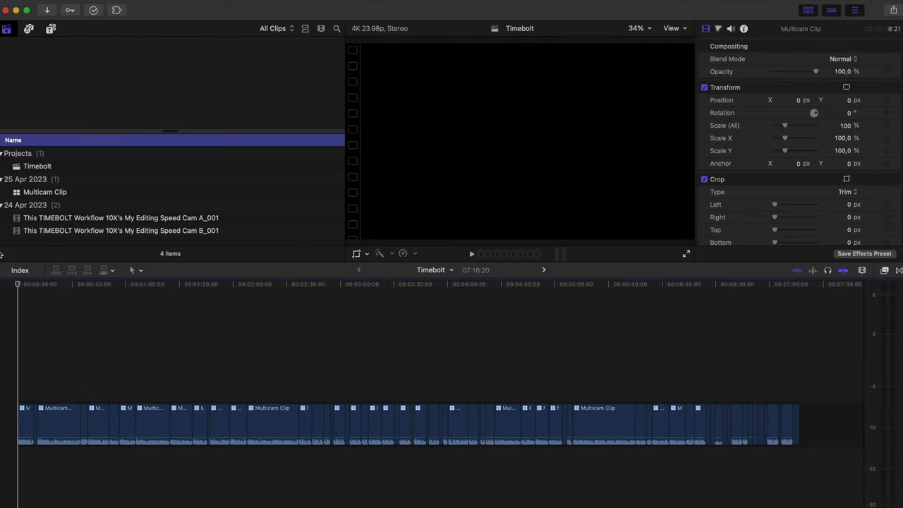
Open the multicam clip of the Timebolt project, add two angles, and name the three angles Cam A, Cam B and Audio.
double_click(21, 407)
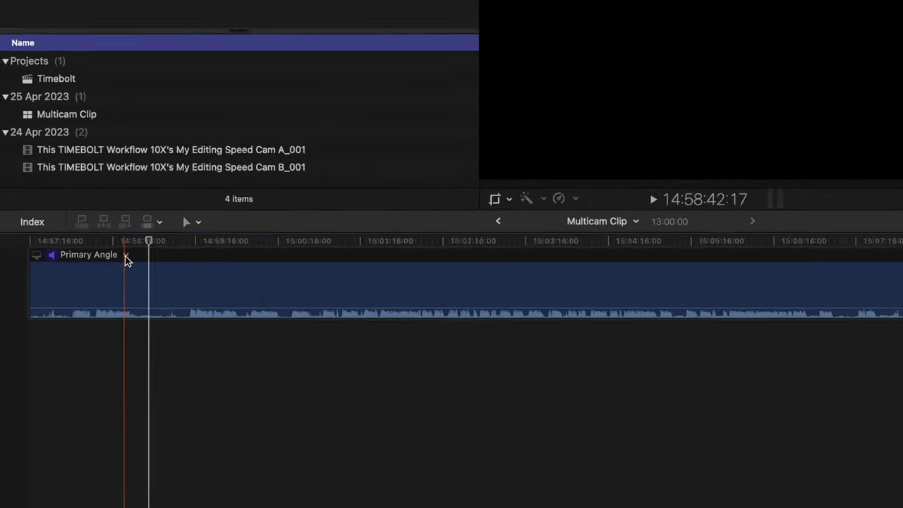
left_click(84, 295)
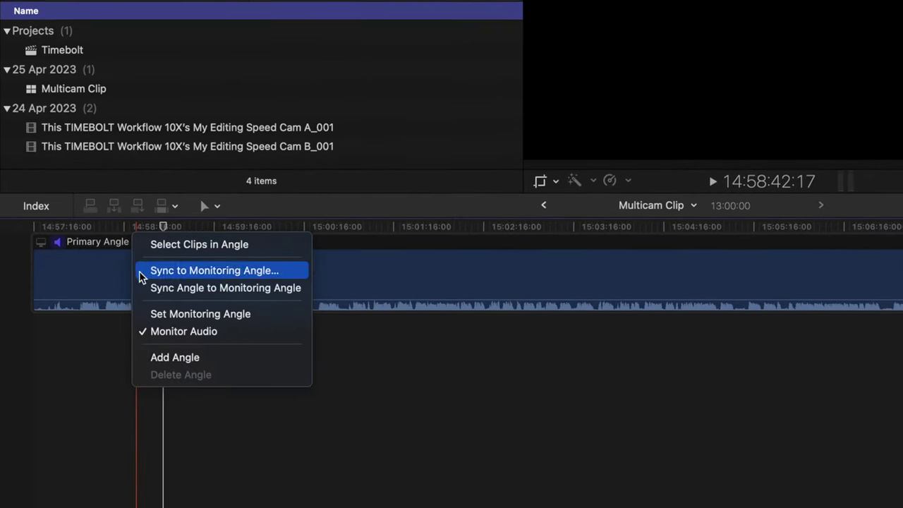
left_click(241, 364)
left_click(140, 324)
left_click(183, 438)
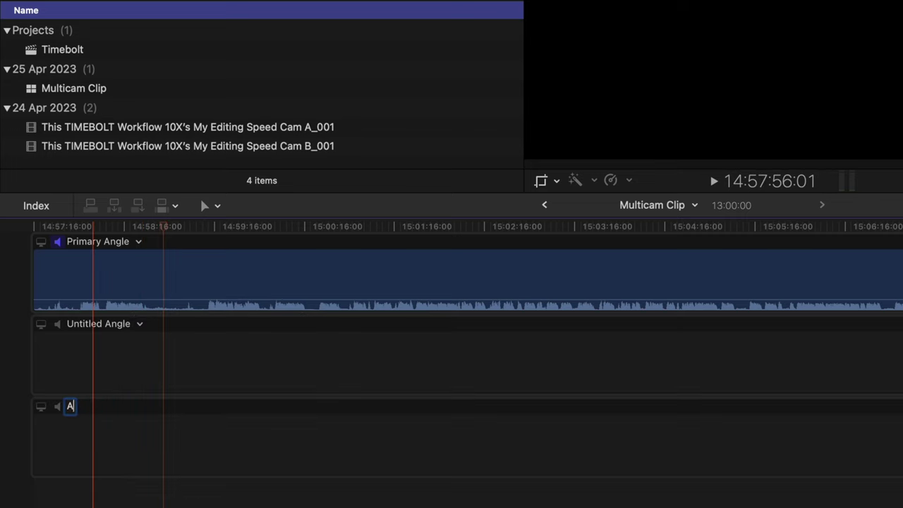
double_click(99, 324)
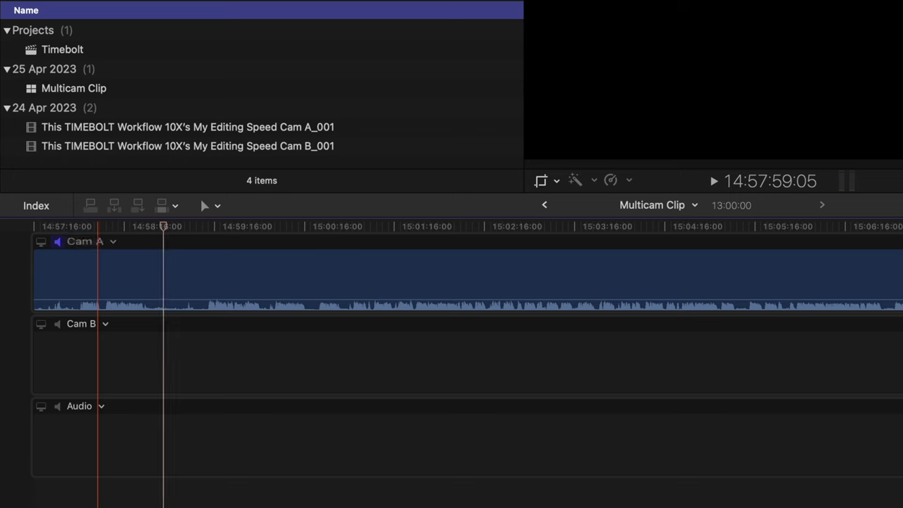
Make Audio the monitoring angle and move the audio clip from the Cam A angle to the start of the Audio angle.
left_click(42, 408)
left_click(169, 269)
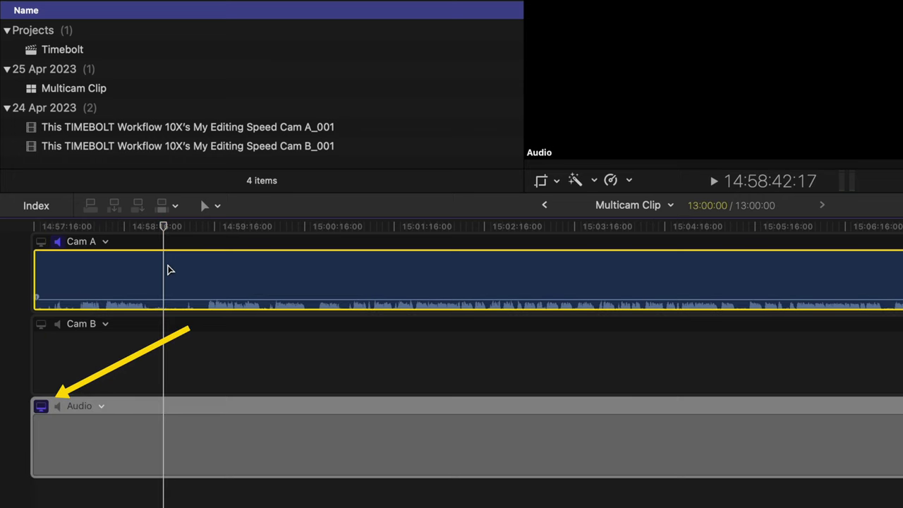
key("super+v")
left_click(105, 282)
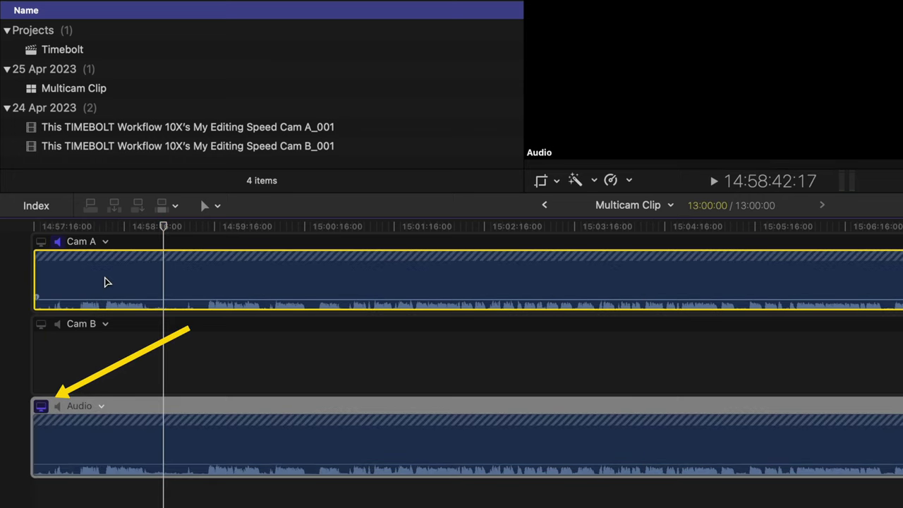
key("Delete")
Place the Cam A_001 footage in the Cam A angle and sync the selection to the monitoring angle.
left_click_drag(200, 132, 196, 275)
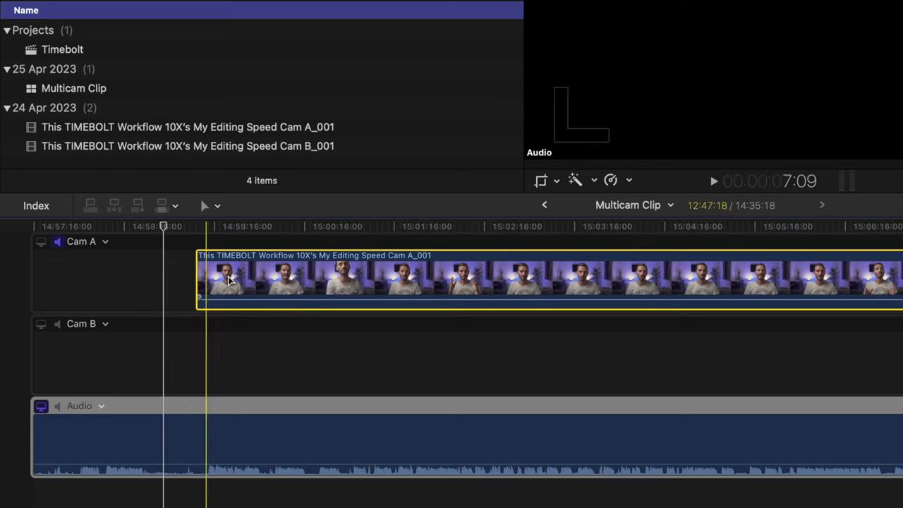
left_click(106, 243)
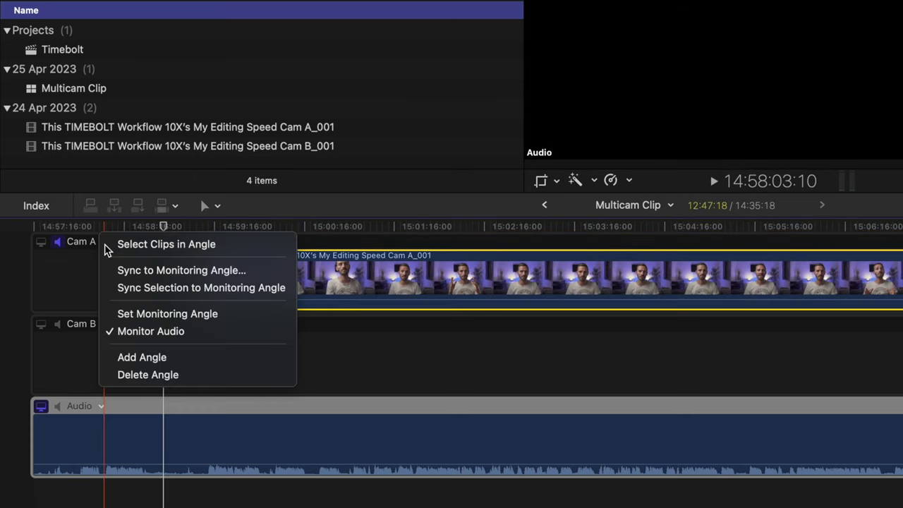
left_click(247, 295)
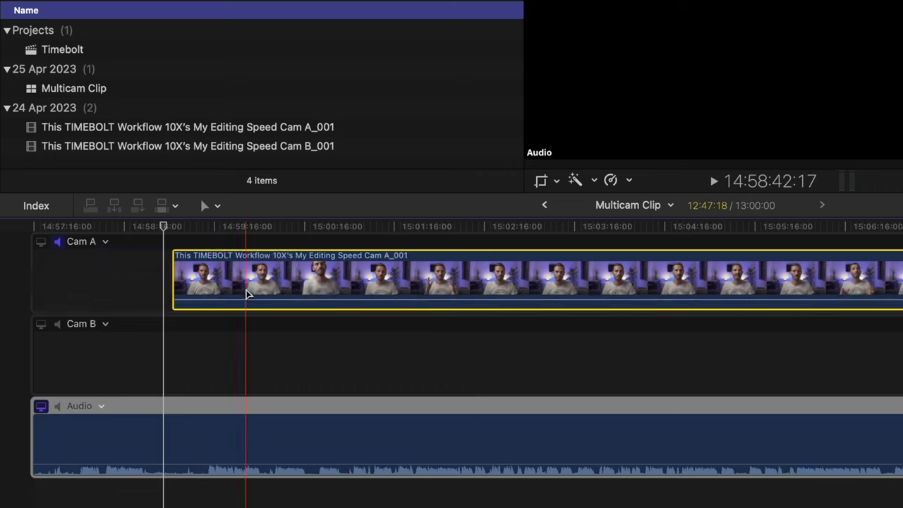
Place the Cam B_001 footage in the Cam B angle and sync the selection to the monitoring angle.
left_click_drag(242, 148, 220, 374)
left_click(105, 324)
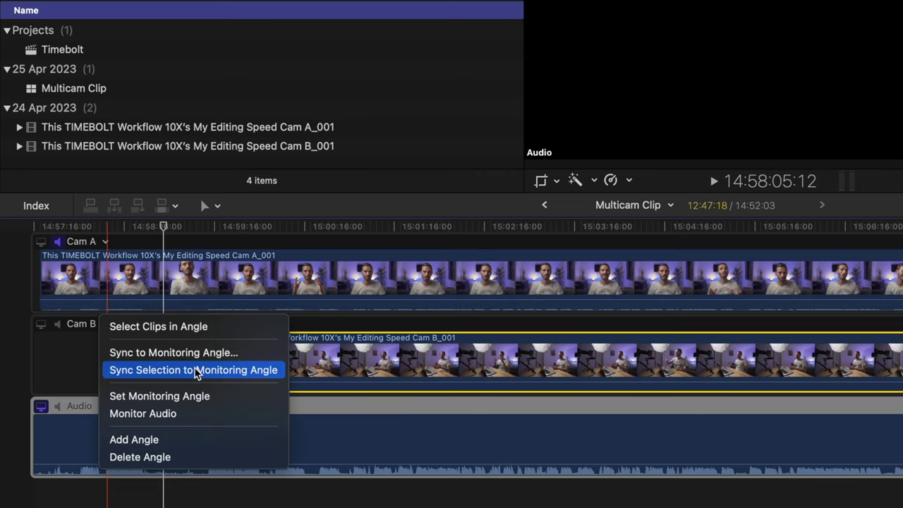
left_click(205, 369)
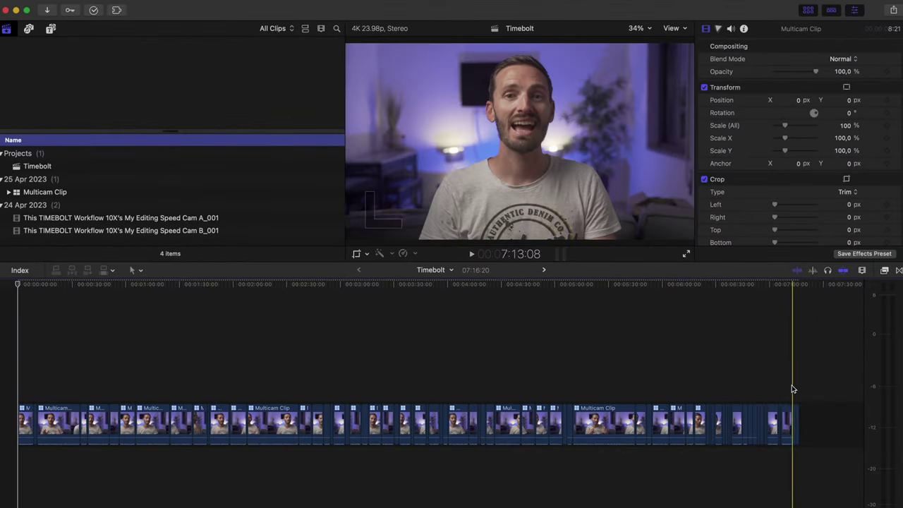
Select all multicam clips in the Timebolt project, turn off the Cam A audio and enable the Audio angle instead.
left_click_drag(811, 379, 18, 432)
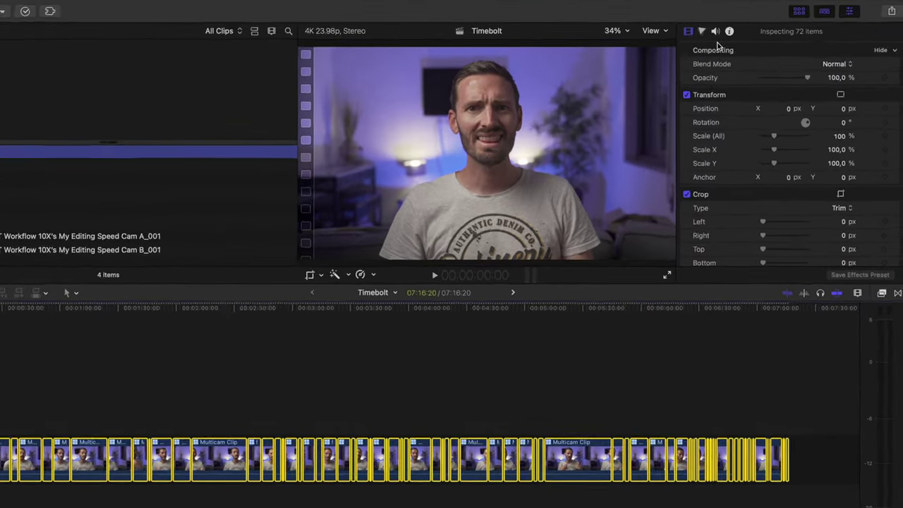
left_click(730, 28)
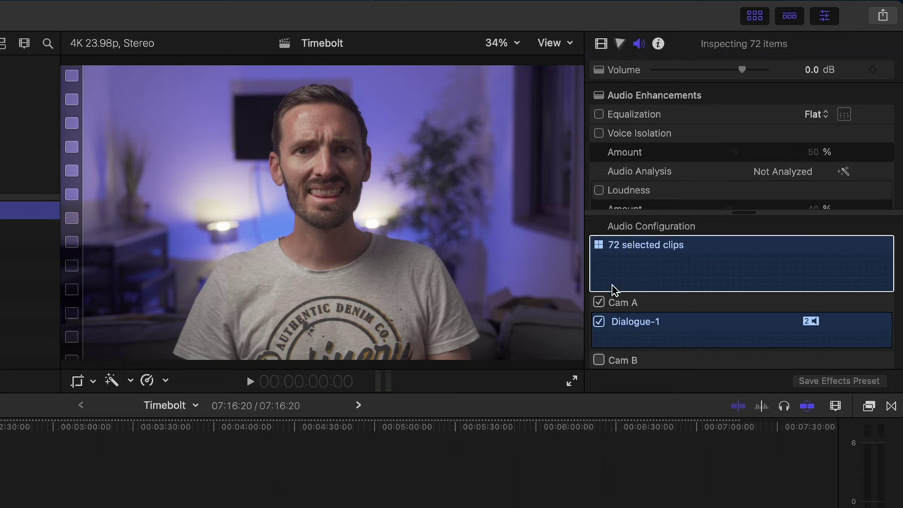
left_click(599, 302)
left_click(599, 345)
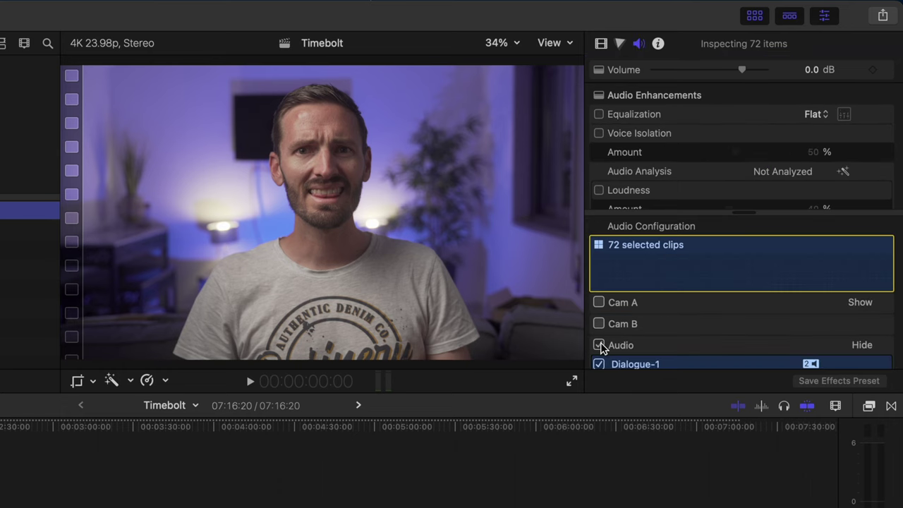
key("super+shift+a")
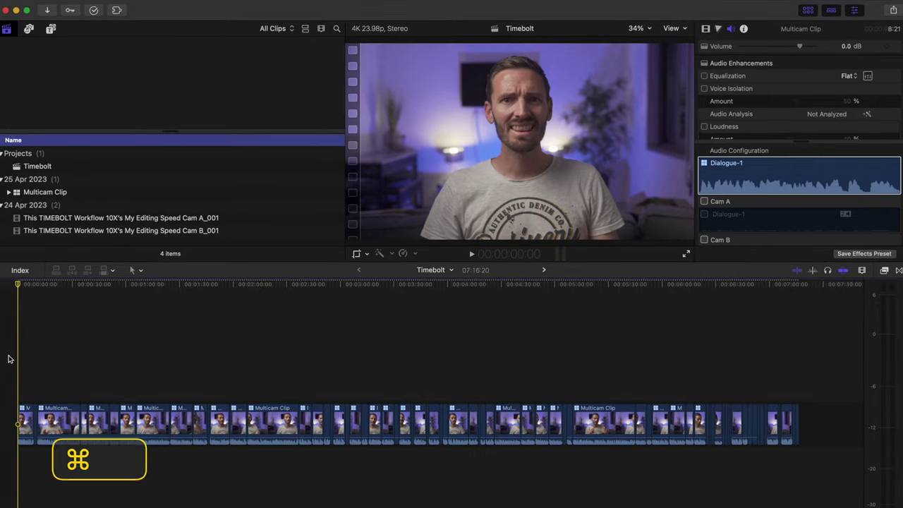
Show the angle viewer with the browser hidden, and switch timeline clips between the Cam A and Cam B angles.
key("super+shift+7")
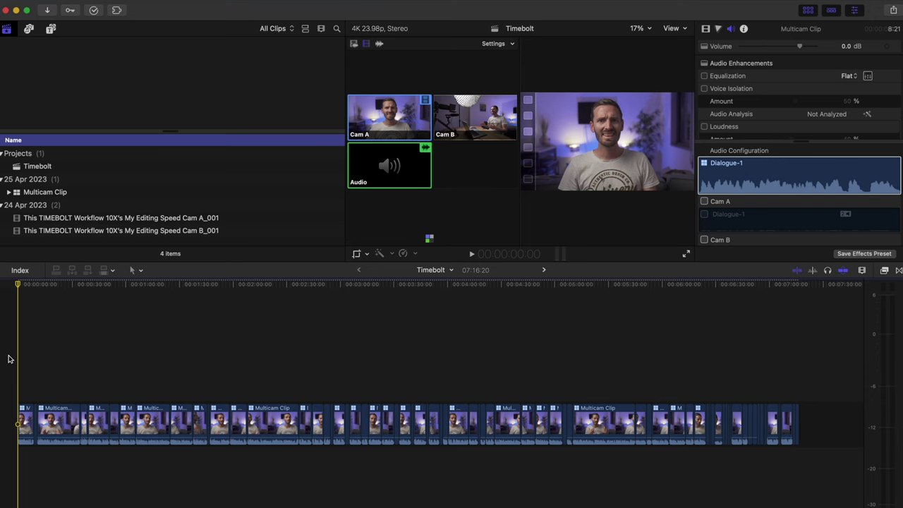
key("ctrl+super+1")
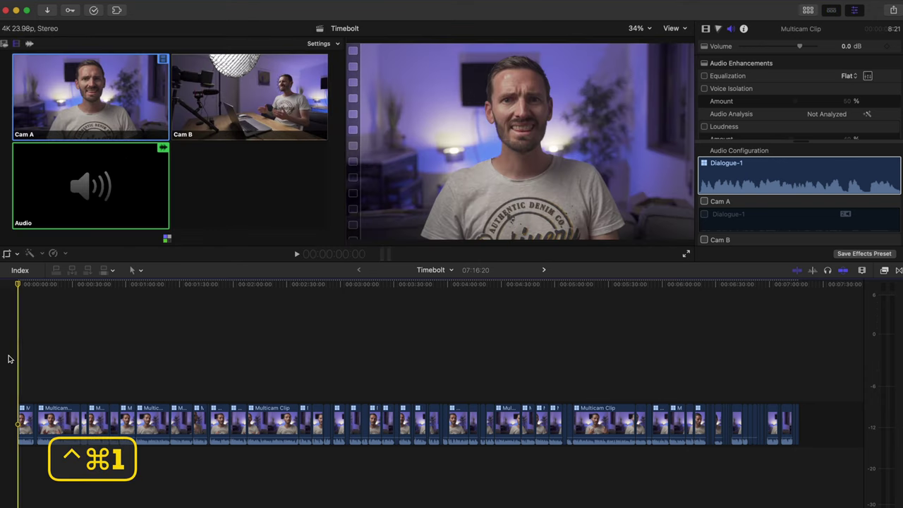
left_click(120, 339)
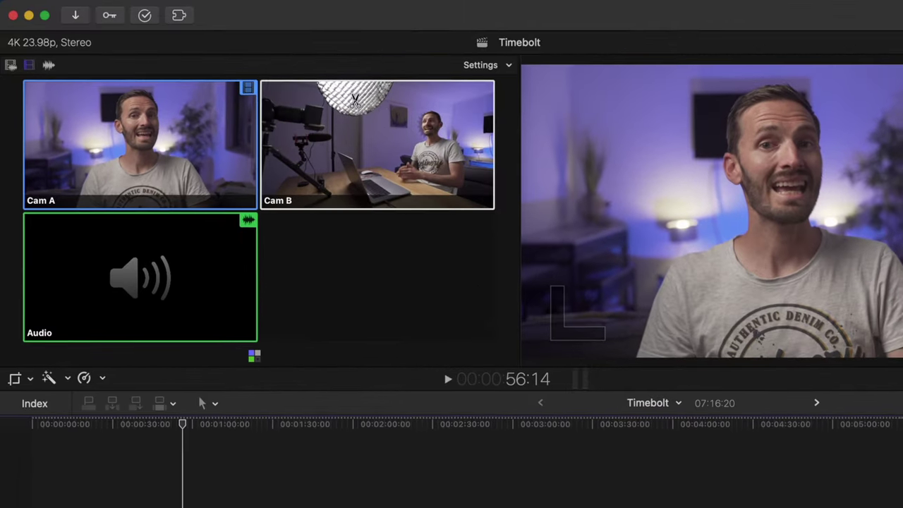
left_click(383, 117)
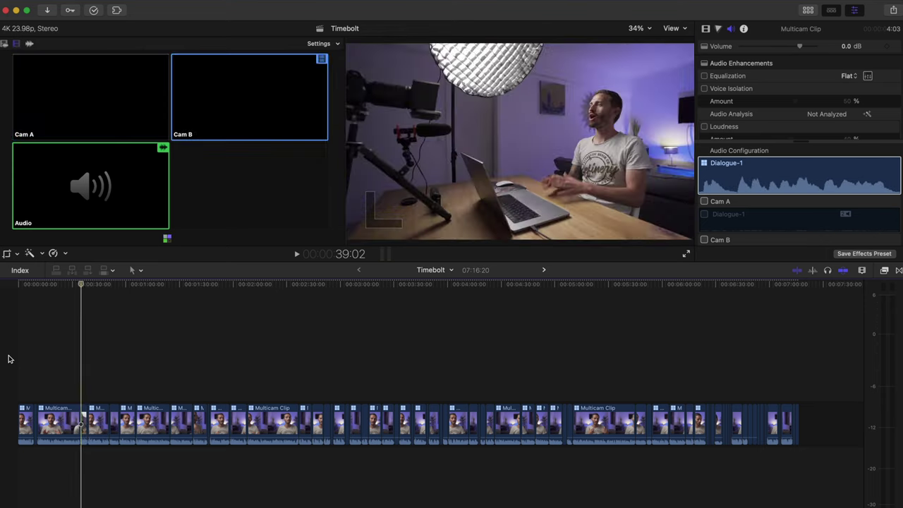
key("1")
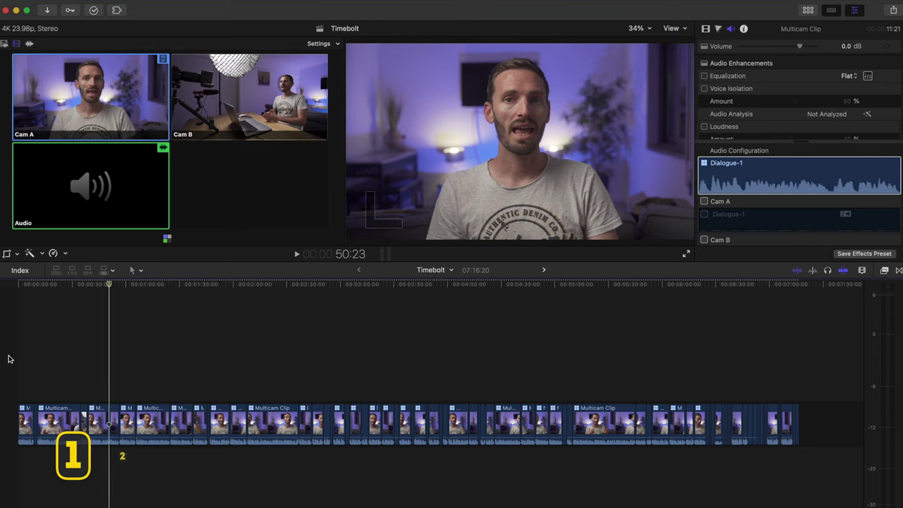
key("2")
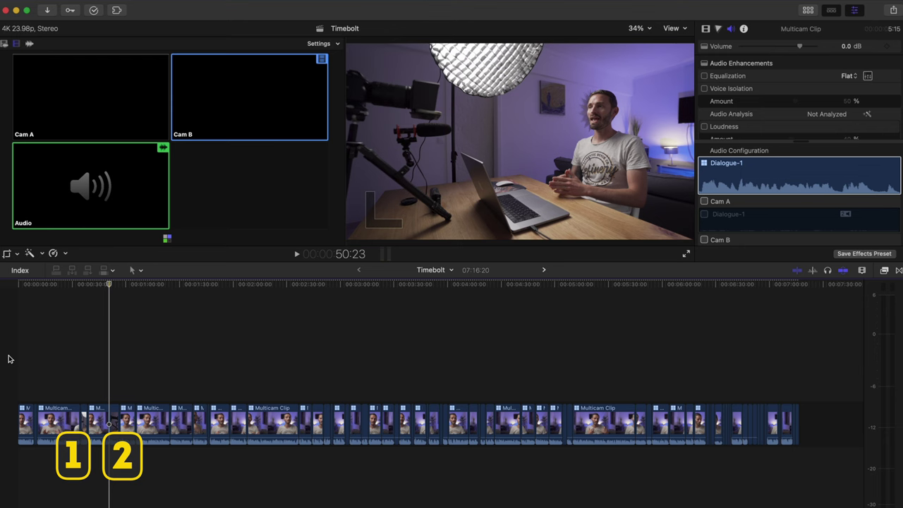
Open a multicam clip from the project, check how the ends of the three angles align, and return to the project.
double_click(212, 424)
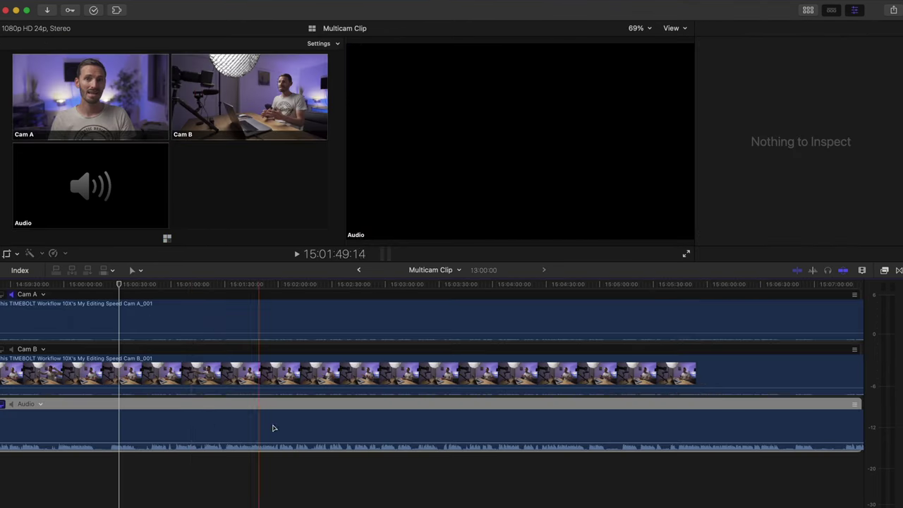
key("shift+z")
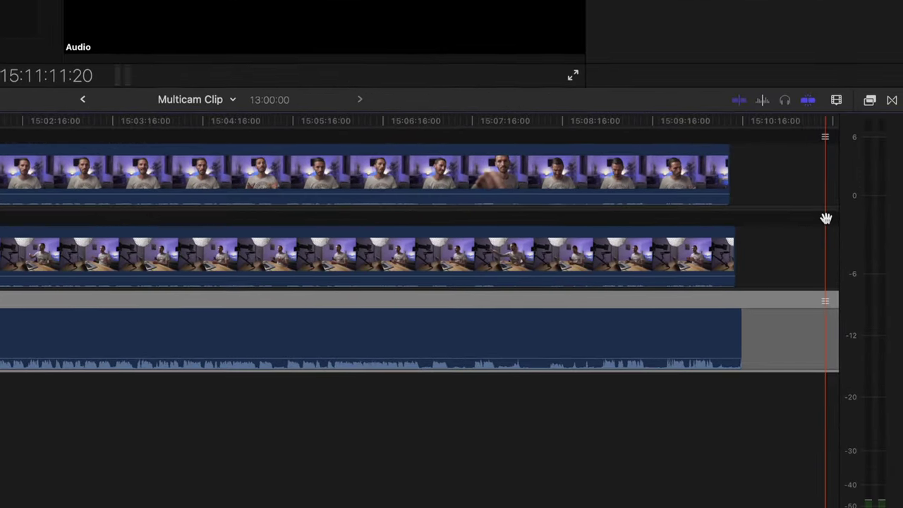
left_click_drag(826, 219, 825, 348)
left_click_drag(826, 305, 827, 309)
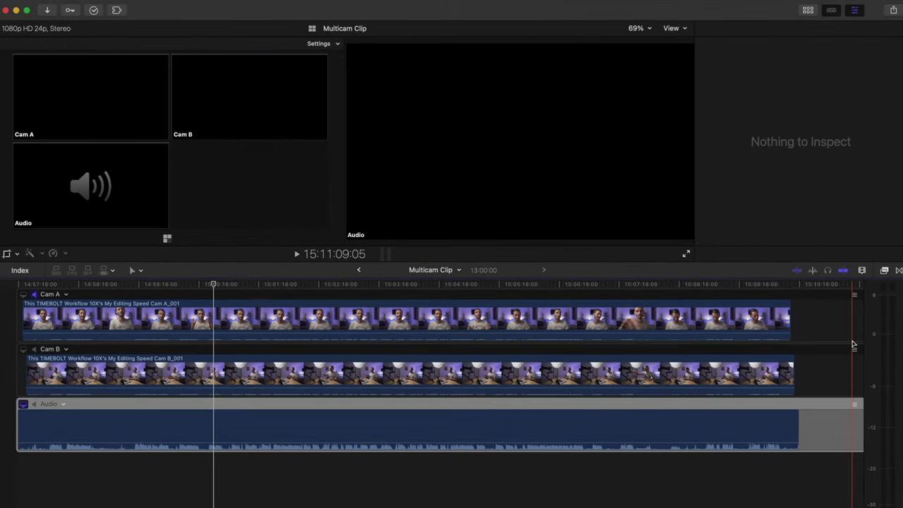
left_click(360, 271)
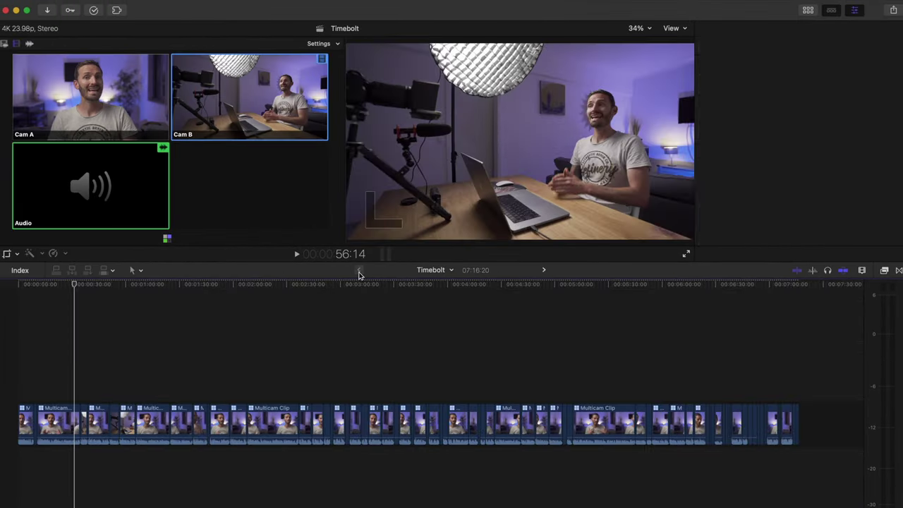